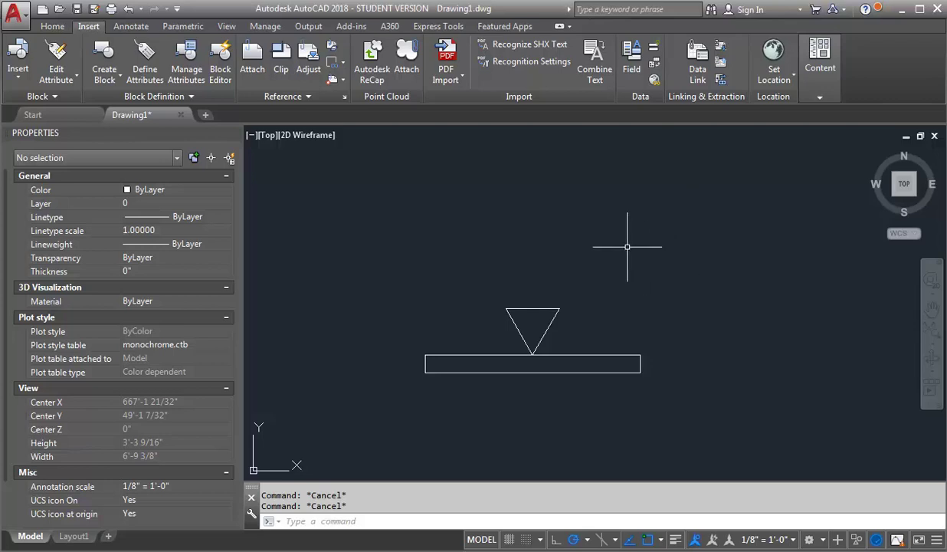
Select the track light 3 block and stretch it in 2' steps to three fixtures.
{"action": "scroll", "coordinate": [620, 244], "scroll_direction": "down", "scroll_amount": 2}
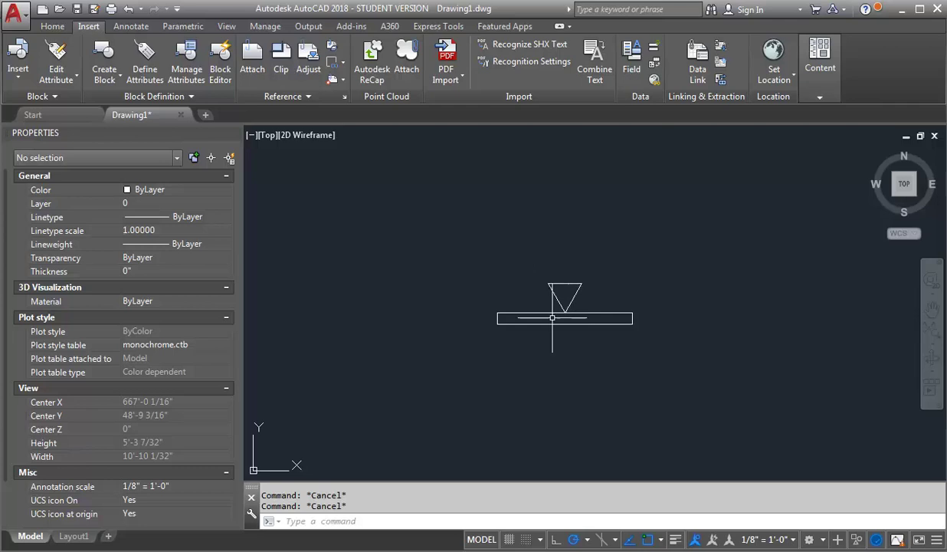
{"action": "left_click", "coordinate": [675, 233]}
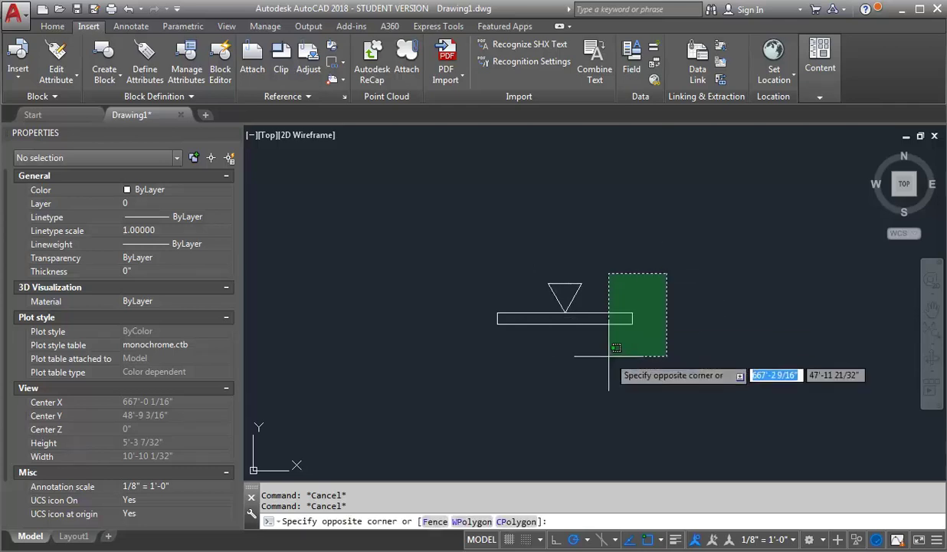
{"action": "left_click", "coordinate": [491, 360]}
{"action": "scroll", "coordinate": [375, 312], "scroll_direction": "down", "scroll_amount": 2}
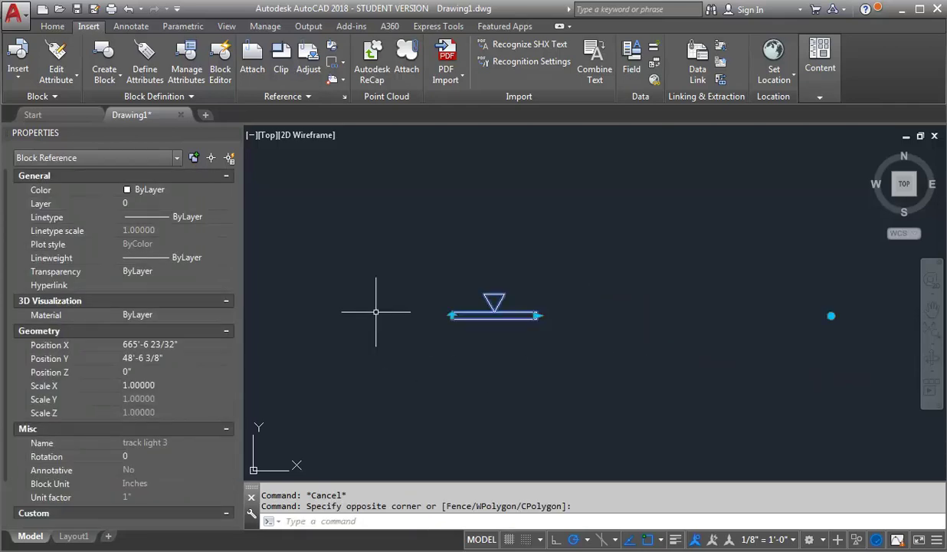
{"action": "left_click", "coordinate": [536, 315]}
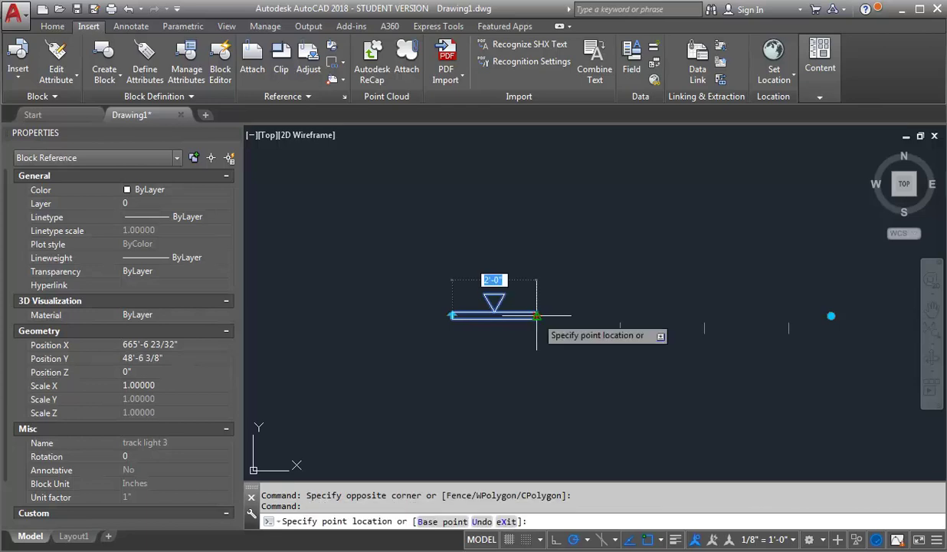
{"action": "left_click", "coordinate": [617, 315]}
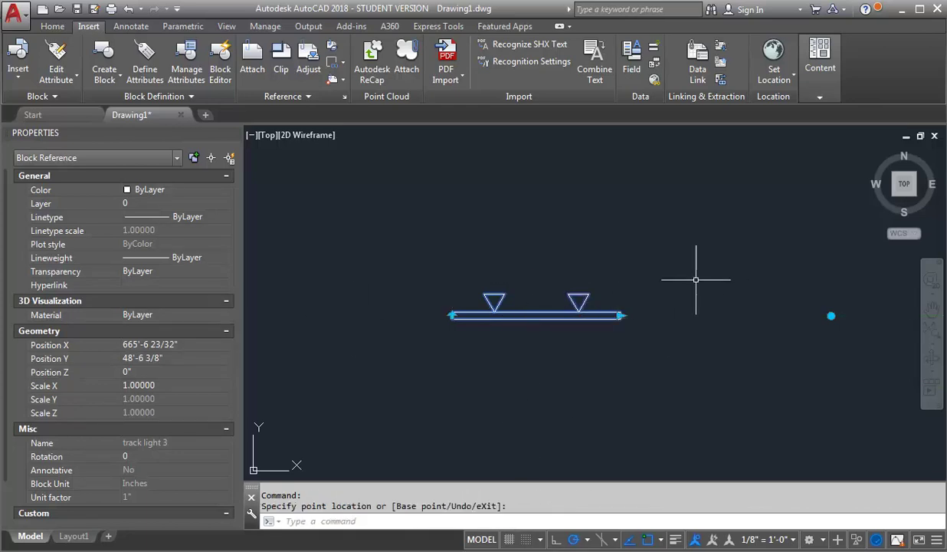
{"action": "left_click", "coordinate": [617, 315]}
{"action": "left_click", "coordinate": [703, 315]}
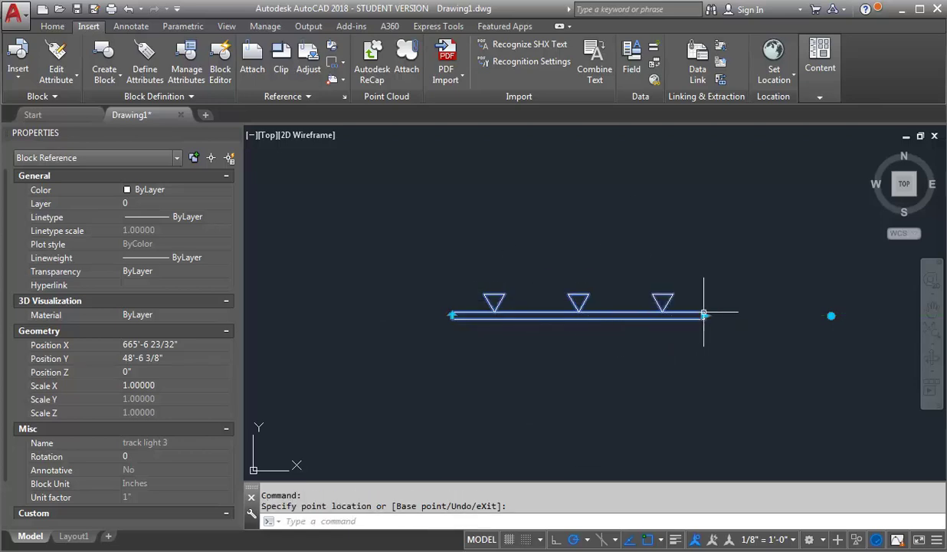
Stretch it to four fixtures, then flip the fixtures below the bar and back.
{"action": "left_click", "coordinate": [704, 315]}
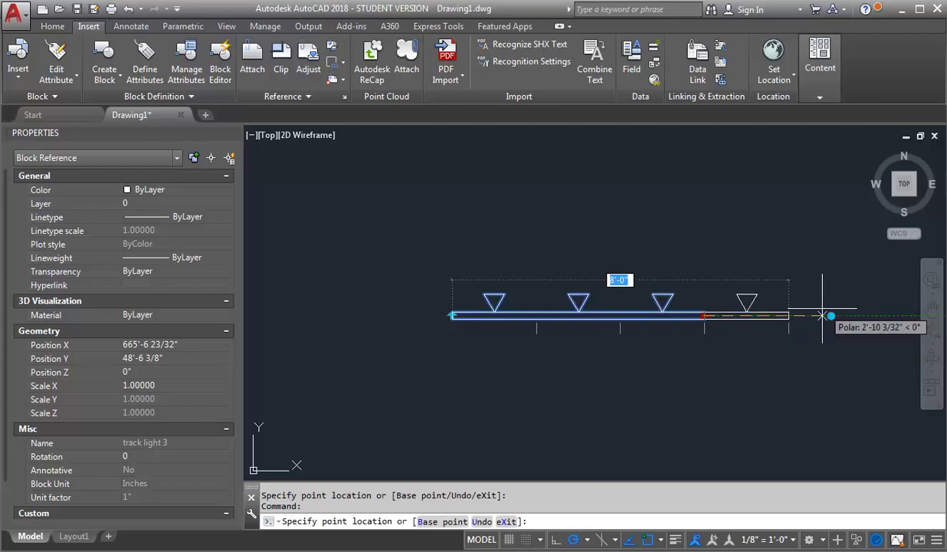
{"action": "left_click", "coordinate": [788, 315]}
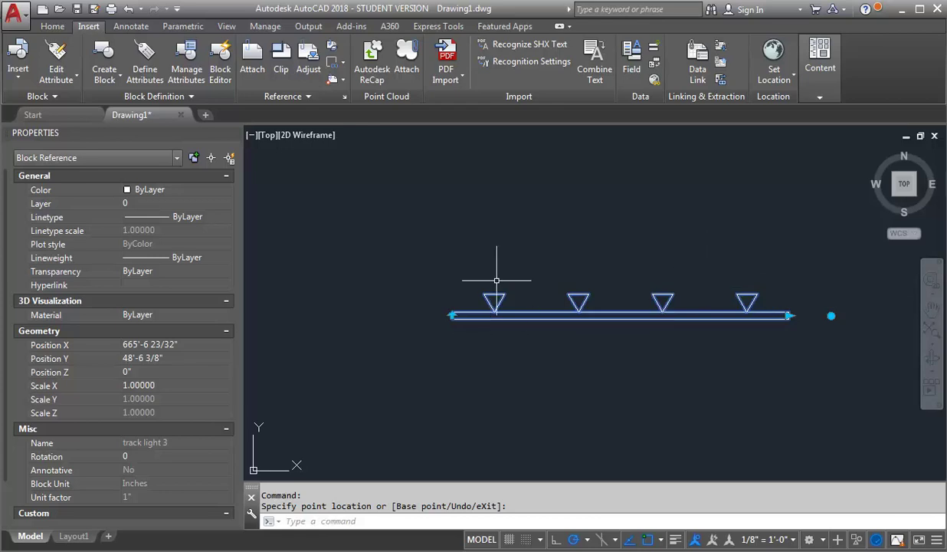
{"action": "left_click", "coordinate": [452, 315]}
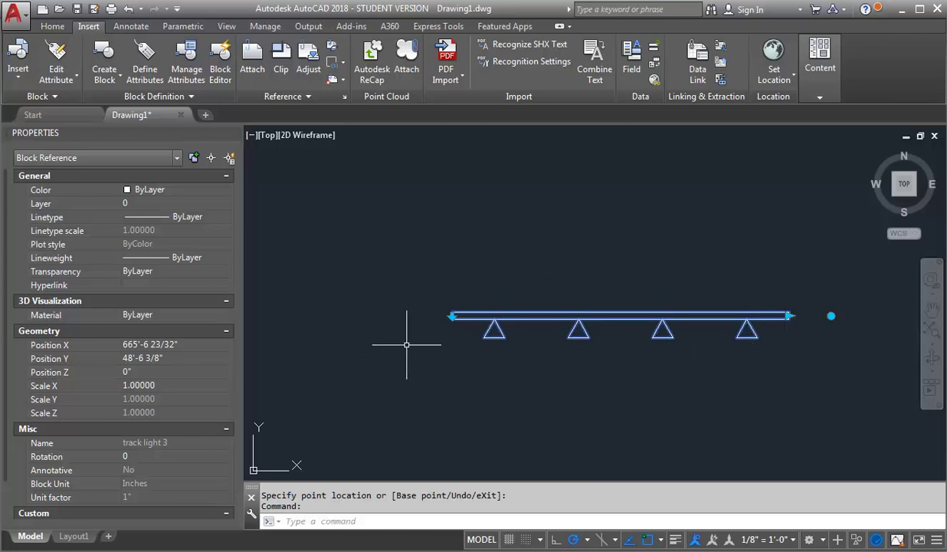
{"action": "left_click", "coordinate": [452, 315]}
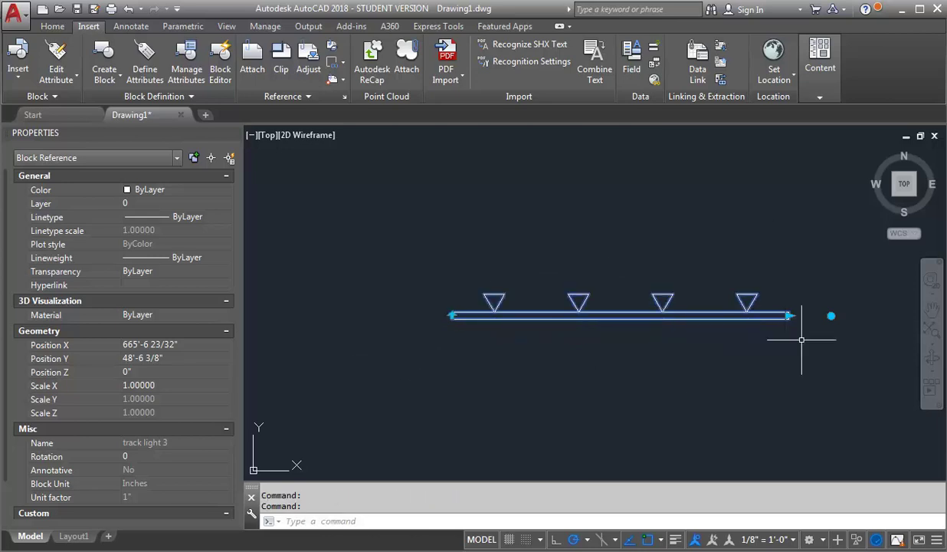
Rotate the block 180° and shorten it by one 2' step to three fixtures.
{"action": "left_click", "coordinate": [832, 315]}
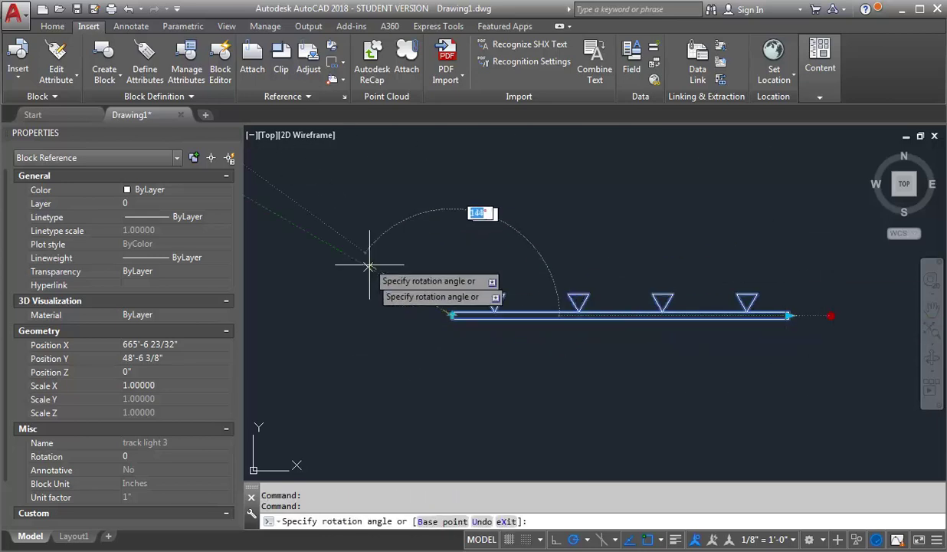
{"action": "left_click", "coordinate": [381, 313]}
{"action": "scroll", "coordinate": [570, 266], "scroll_direction": "down", "scroll_amount": 4}
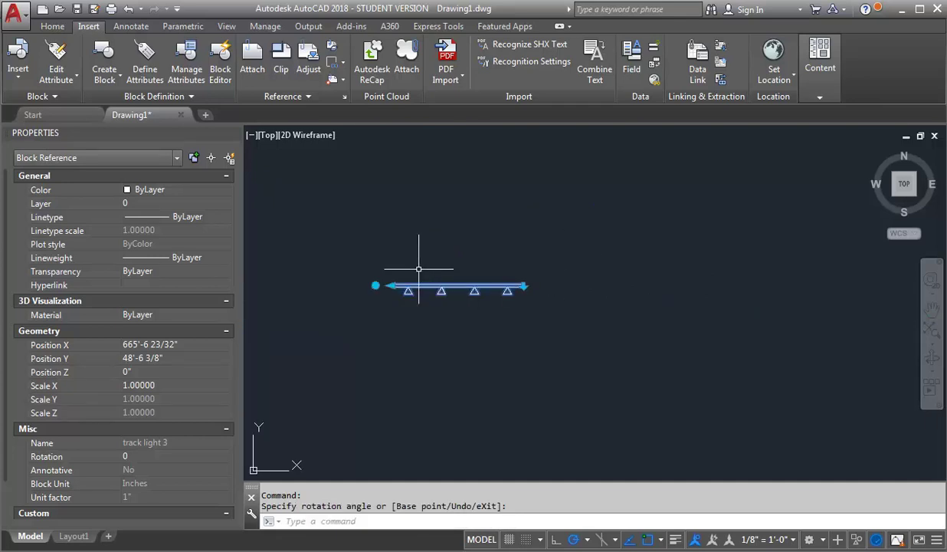
{"action": "scroll", "coordinate": [419, 268], "scroll_direction": "up", "scroll_amount": 3}
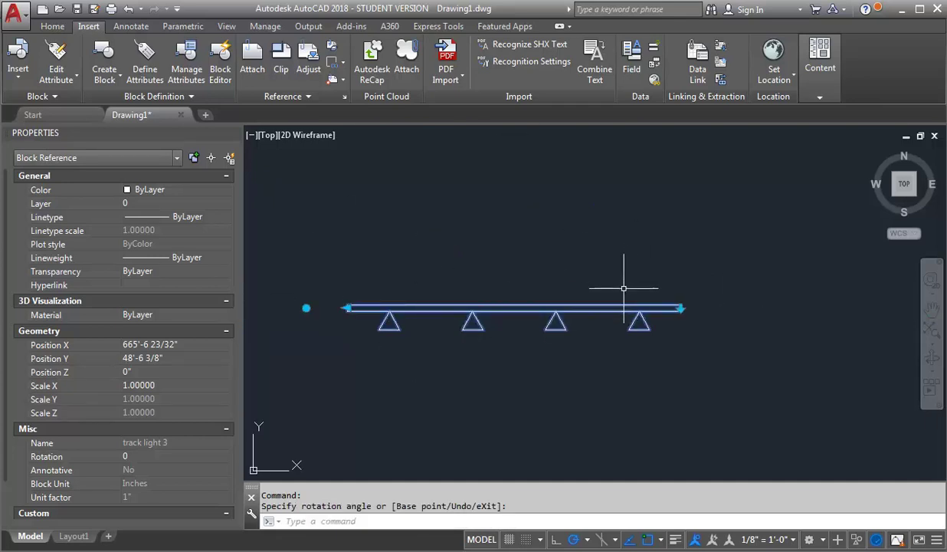
{"action": "left_click", "coordinate": [347, 308]}
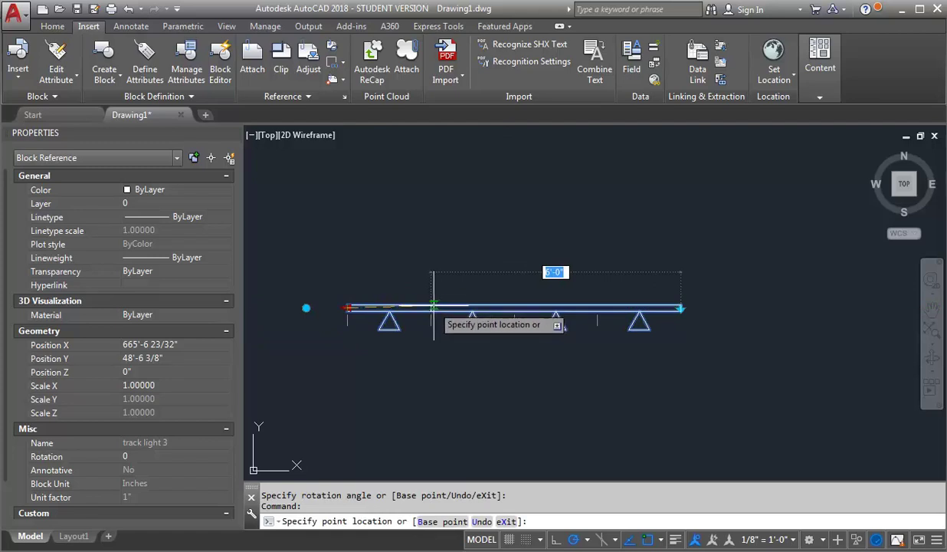
{"action": "left_click", "coordinate": [429, 308]}
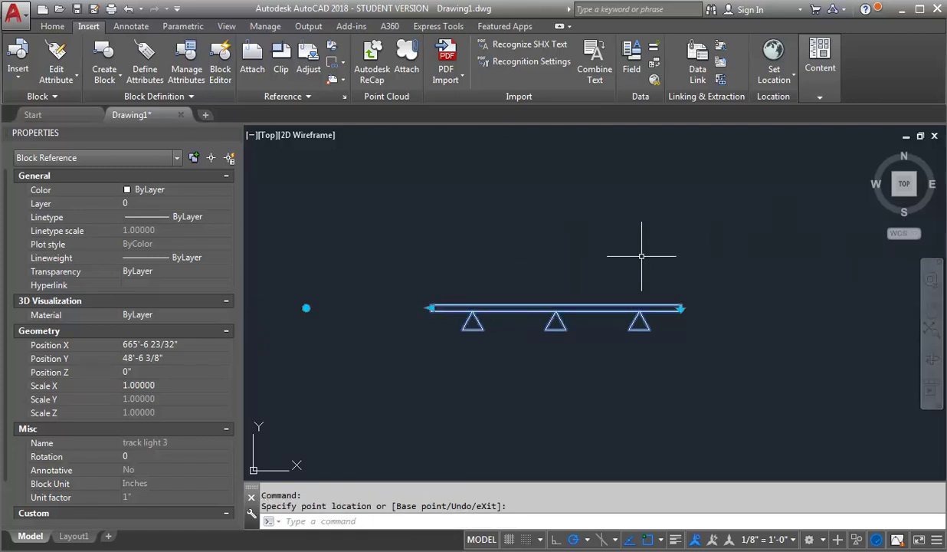
{"action": "key", "text": "Escape"}
{"action": "key", "text": "Escape"}
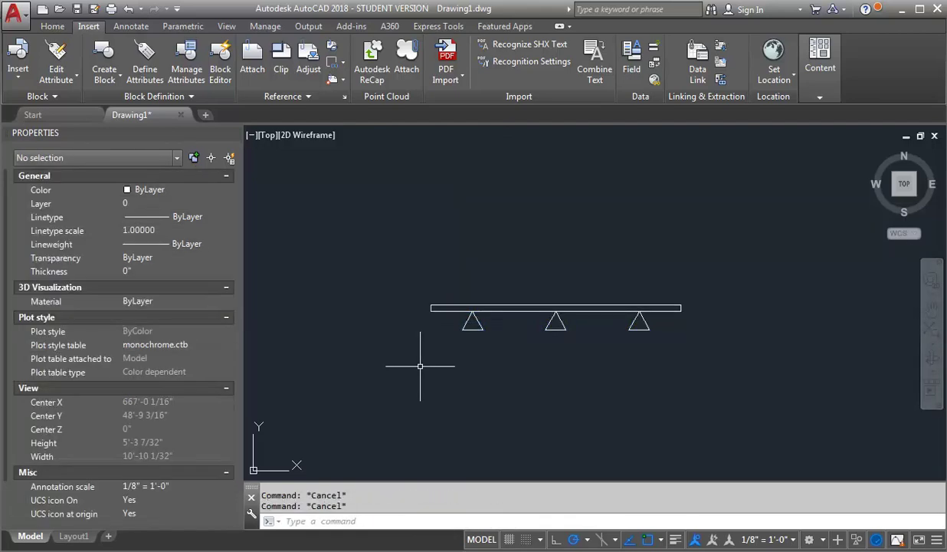
Insert a new track light 3 block above the existing light.
{"action": "left_click", "coordinate": [26, 50]}
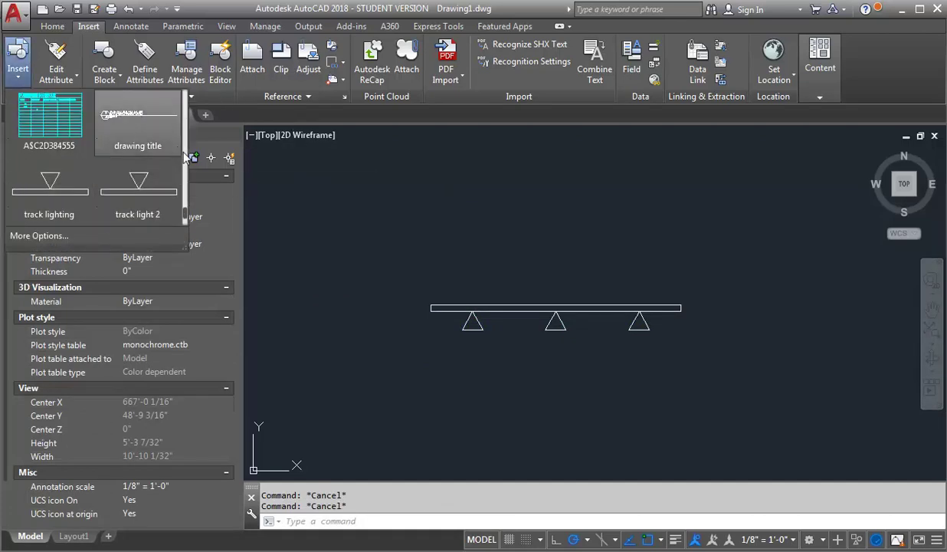
{"action": "left_click", "coordinate": [184, 216]}
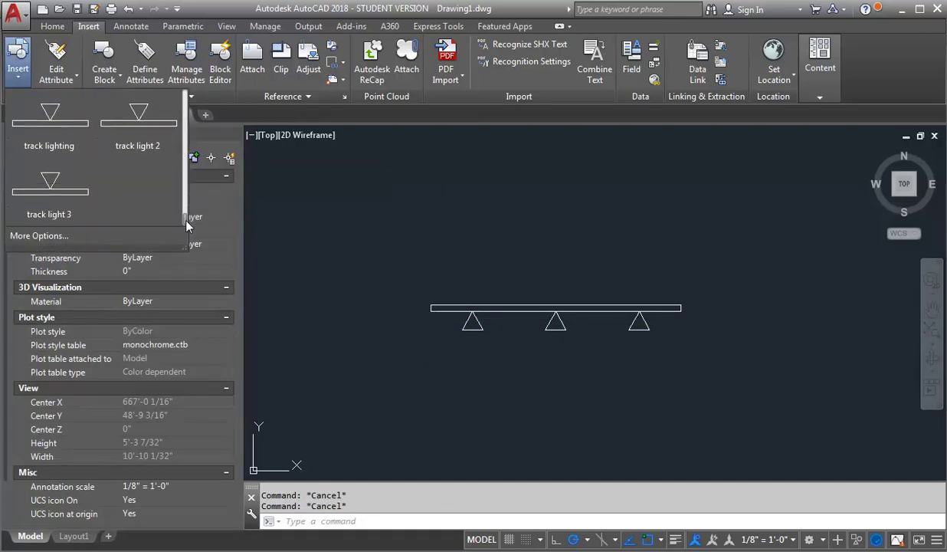
{"action": "left_click", "coordinate": [73, 201]}
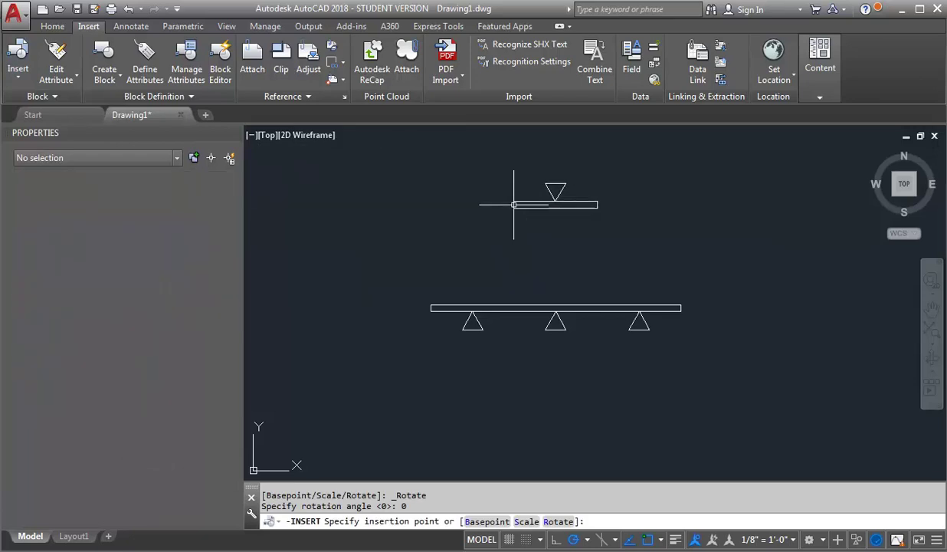
{"action": "left_click", "coordinate": [513, 204]}
Explode the new track light 3 copy into plain lines with X.
{"action": "left_click", "coordinate": [598, 204]}
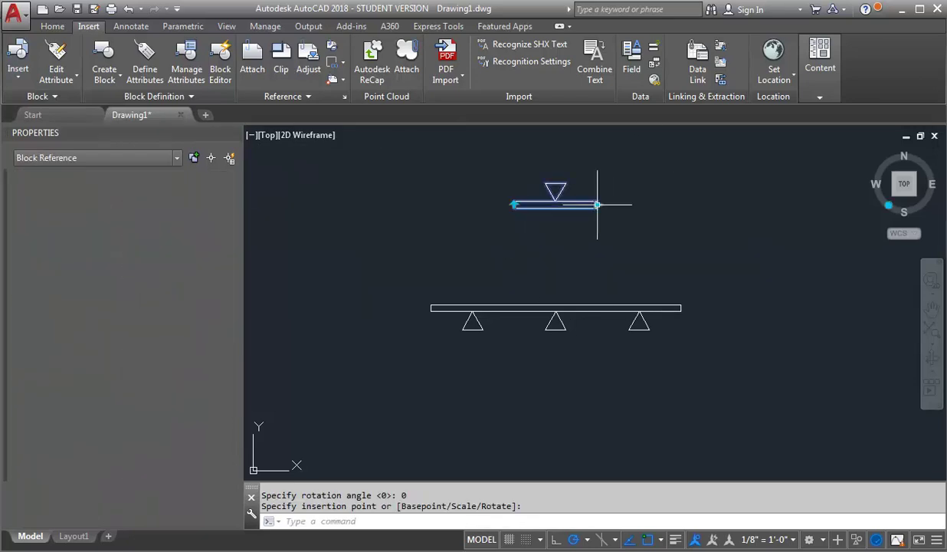
{"action": "type", "text": "x"}
{"action": "key", "text": "Return"}
{"action": "left_click", "coordinate": [548, 207]}
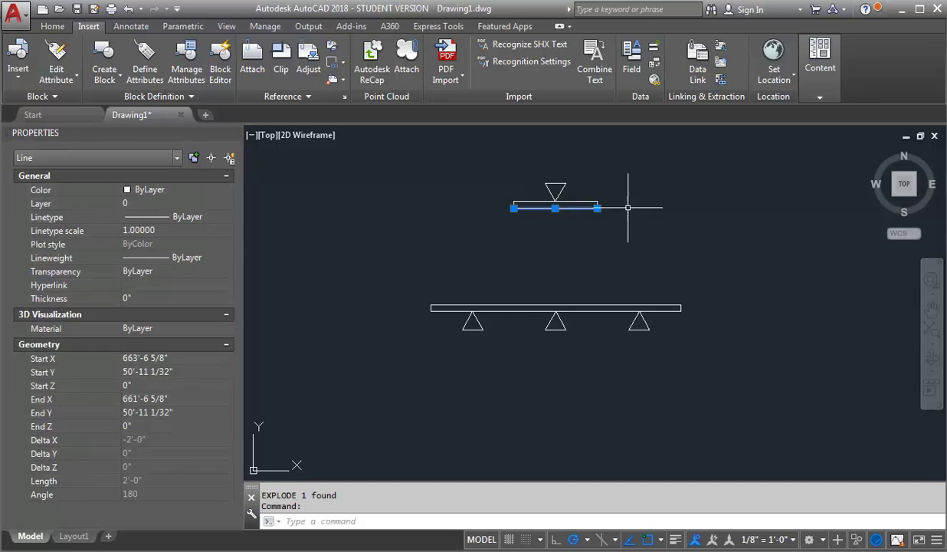
{"action": "key", "text": "Escape"}
{"action": "key", "text": "Escape"}
Measure the bar corner to corner with DIST (2'-0"), then start the BLOCK command.
{"action": "scroll", "coordinate": [545, 172], "scroll_direction": "up", "scroll_amount": 2}
{"action": "scroll", "coordinate": [546, 172], "scroll_direction": "up", "scroll_amount": 2}
{"action": "type", "text": "dist"}
{"action": "key", "text": "Return"}
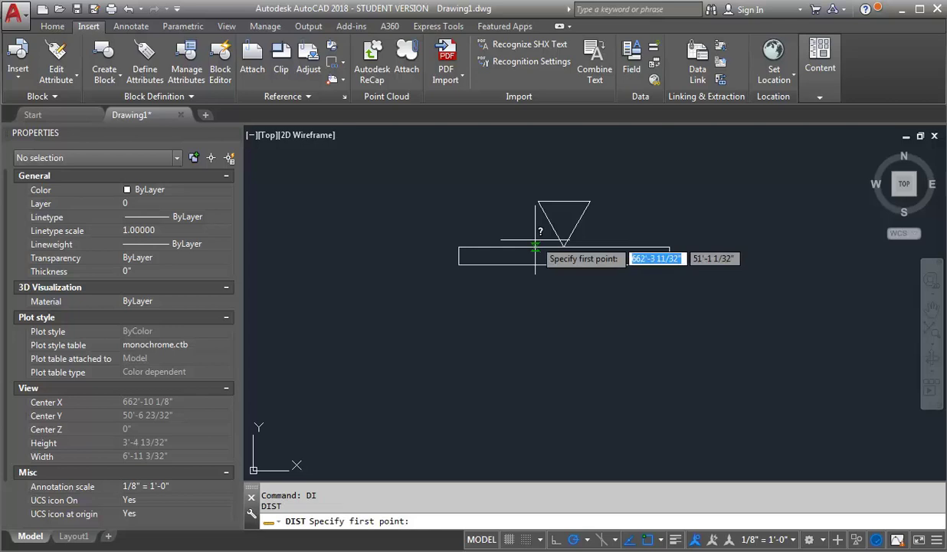
{"action": "left_click", "coordinate": [459, 264]}
{"action": "left_click", "coordinate": [669, 264]}
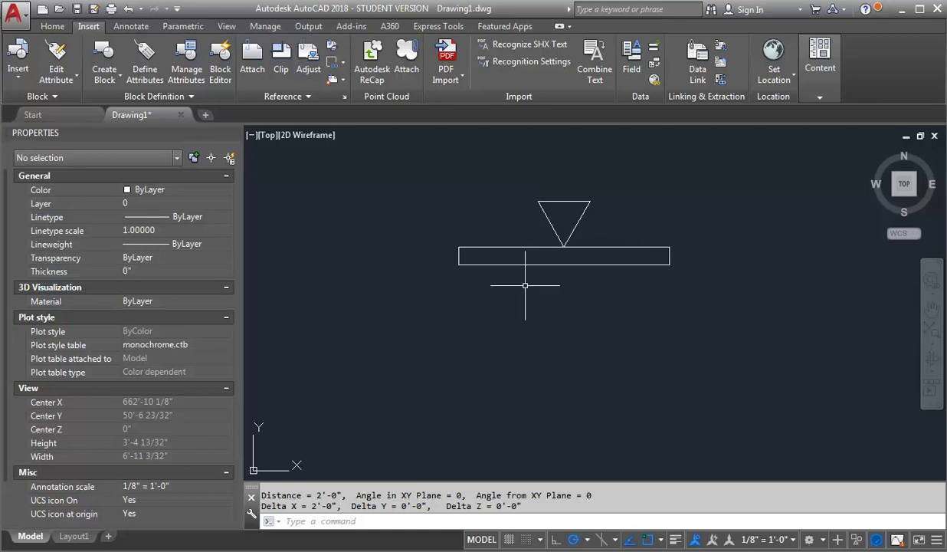
{"action": "type", "text": "b"}
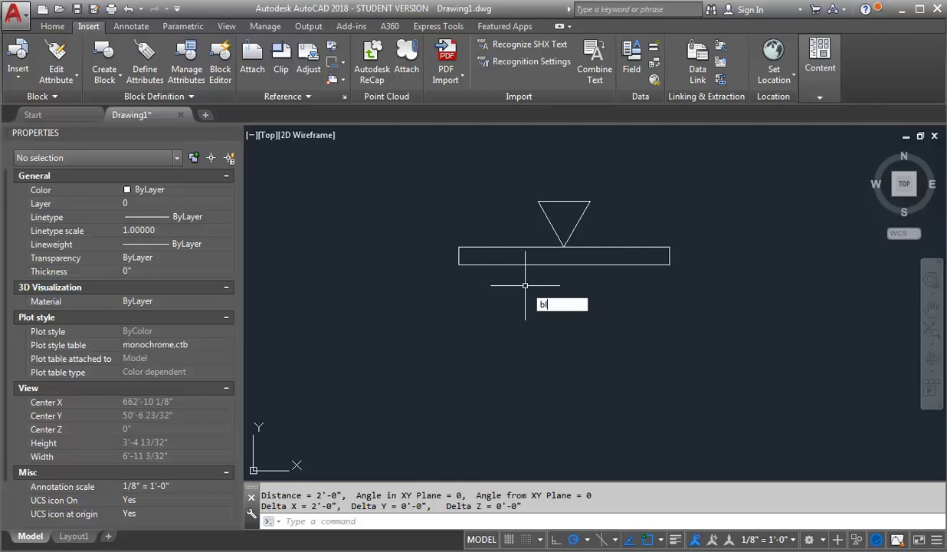
{"action": "key", "text": "Return"}
Name the block 'track lighting 4' and set its base point at the bar's lower-left corner.
{"action": "left_click", "coordinate": [282, 172]}
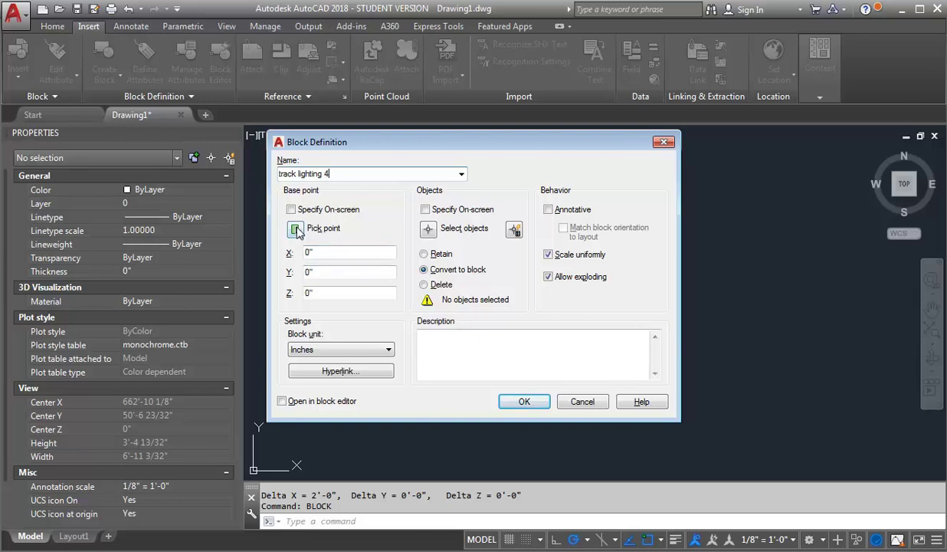
{"action": "left_click", "coordinate": [296, 229]}
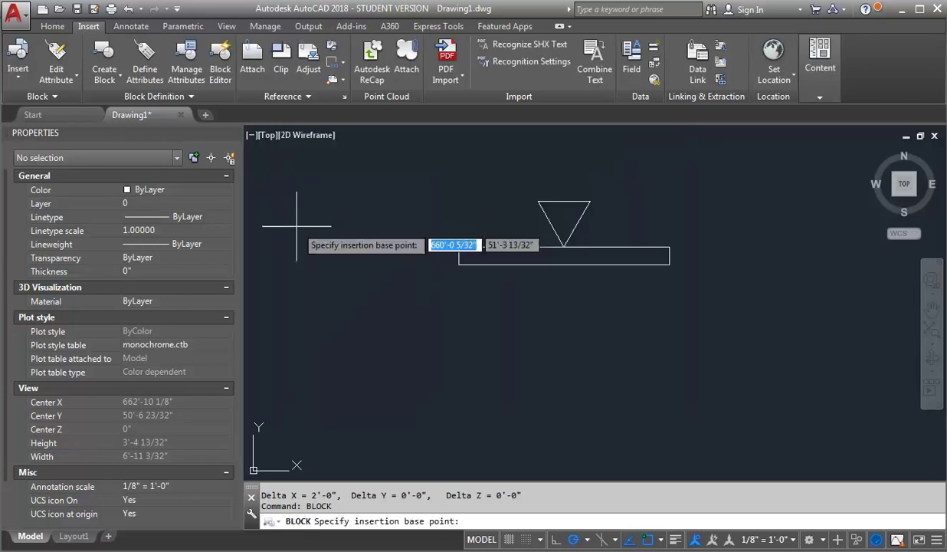
{"action": "left_click", "coordinate": [458, 256]}
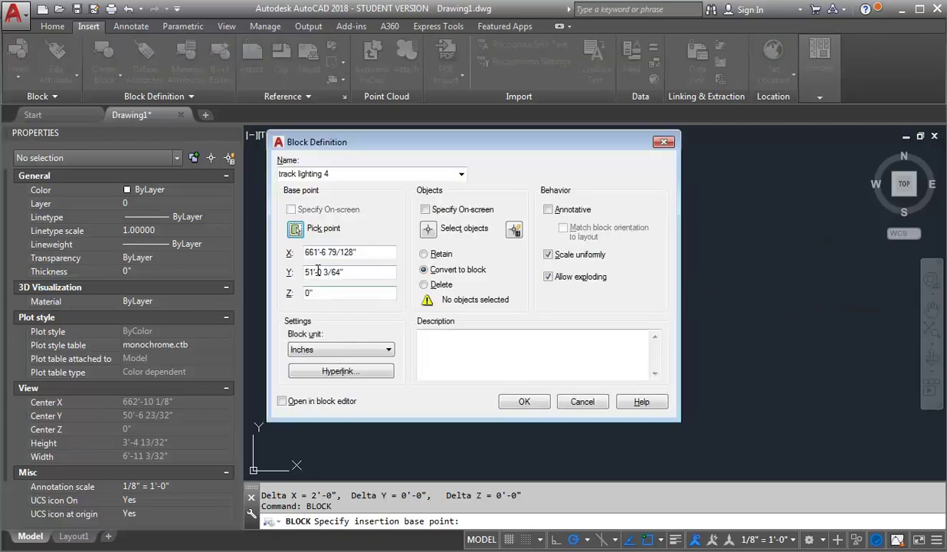
Window the triangle and rectangle into the block, convert them, and check the result.
{"action": "left_click", "coordinate": [431, 230]}
{"action": "left_click", "coordinate": [408, 317]}
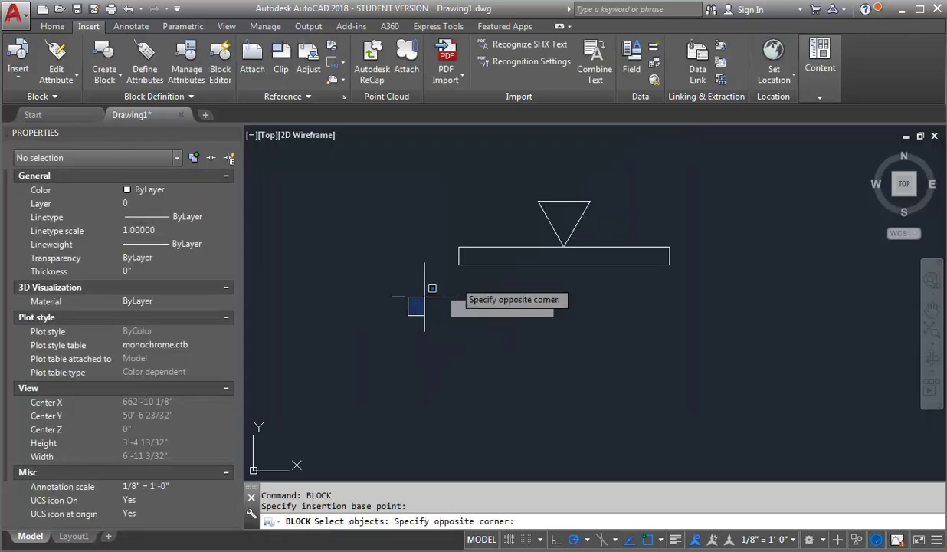
{"action": "left_click", "coordinate": [725, 181]}
{"action": "key", "text": "Return"}
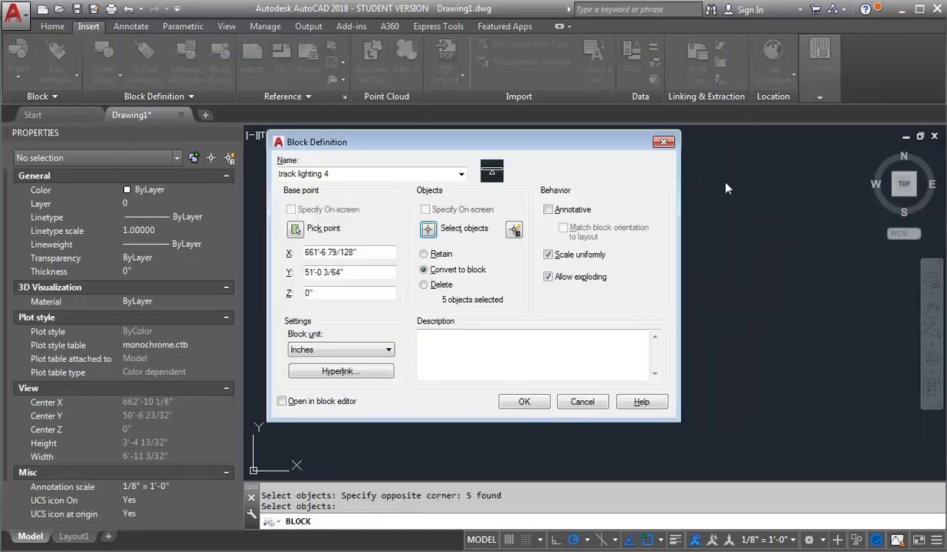
{"action": "left_click", "coordinate": [527, 400]}
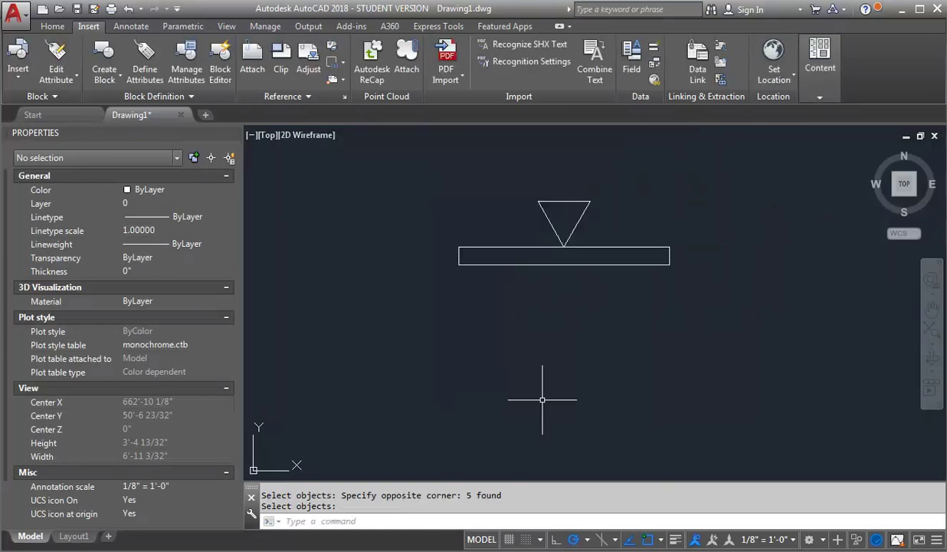
{"action": "left_click", "coordinate": [600, 245]}
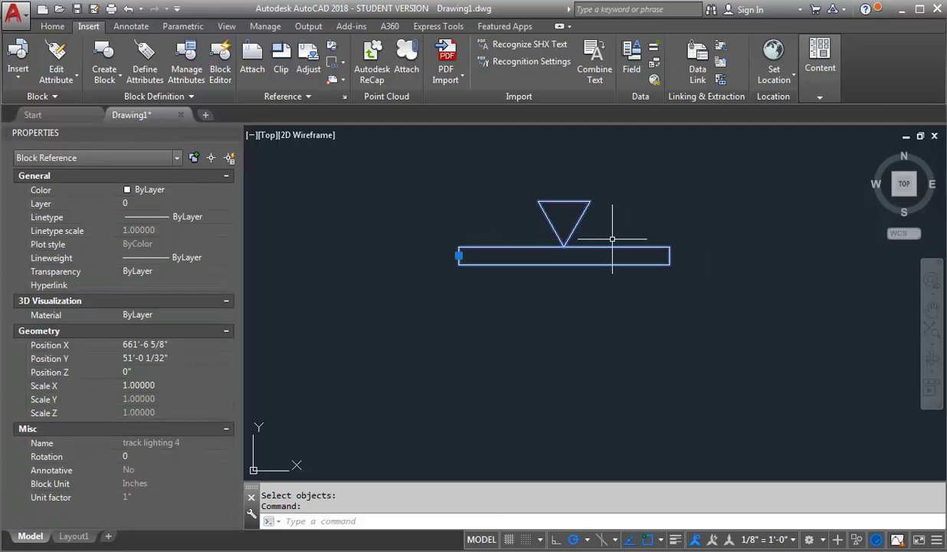
{"action": "key", "text": "Escape"}
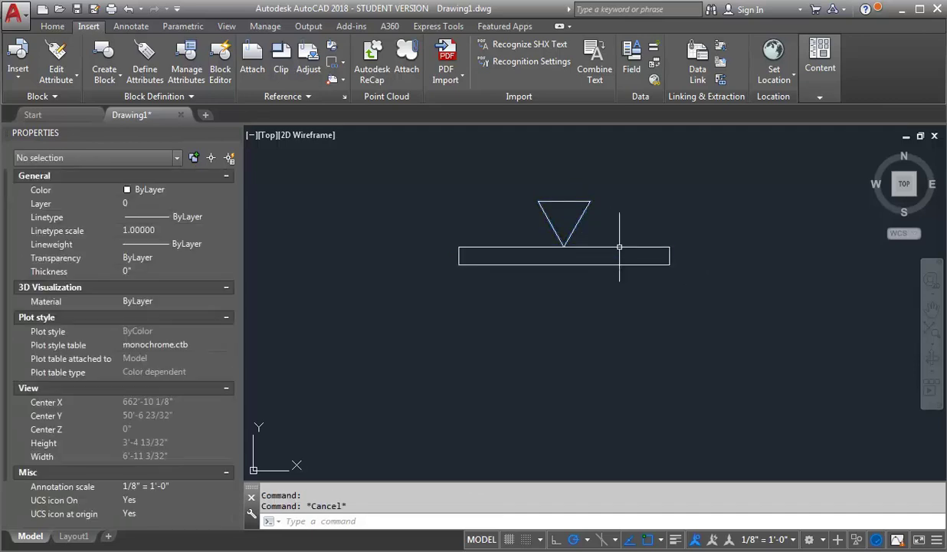
Open track lighting 4 in the Block Editor and choose the Linear Stretch parameter set.
{"action": "double_click", "coordinate": [613, 247]}
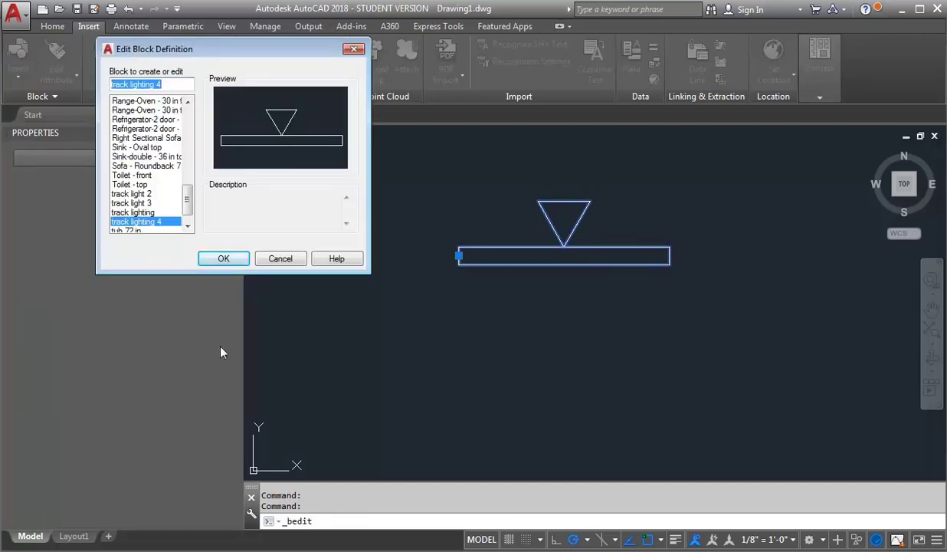
{"action": "left_click", "coordinate": [226, 258]}
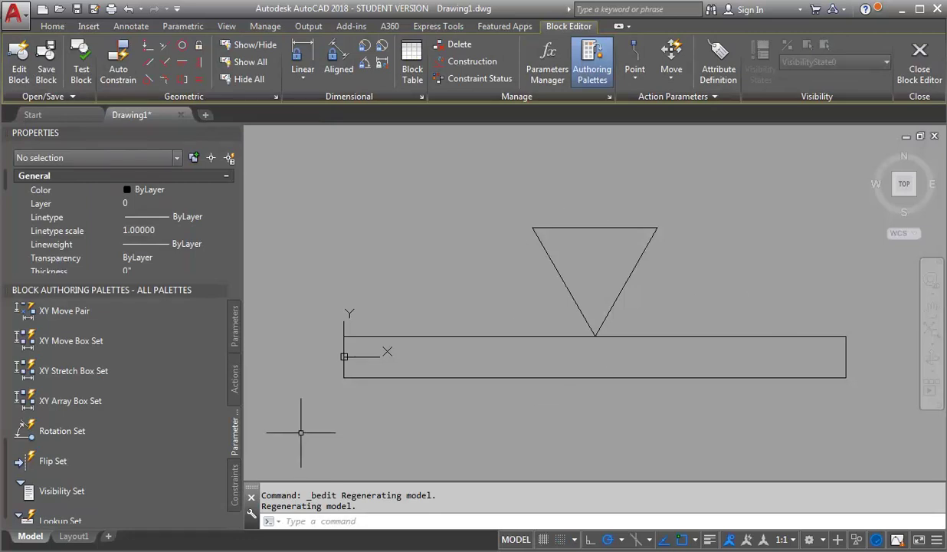
{"action": "scroll", "coordinate": [374, 329], "scroll_direction": "down", "scroll_amount": 2}
{"action": "scroll", "coordinate": [374, 329], "scroll_direction": "down", "scroll_amount": 2}
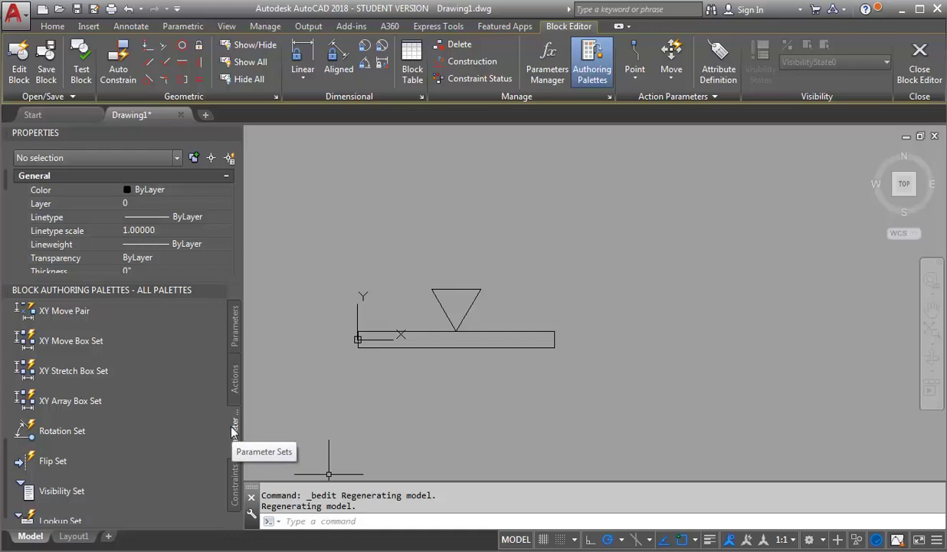
{"action": "left_click_drag", "start_coordinate": [5, 462], "coordinate": [6, 341]}
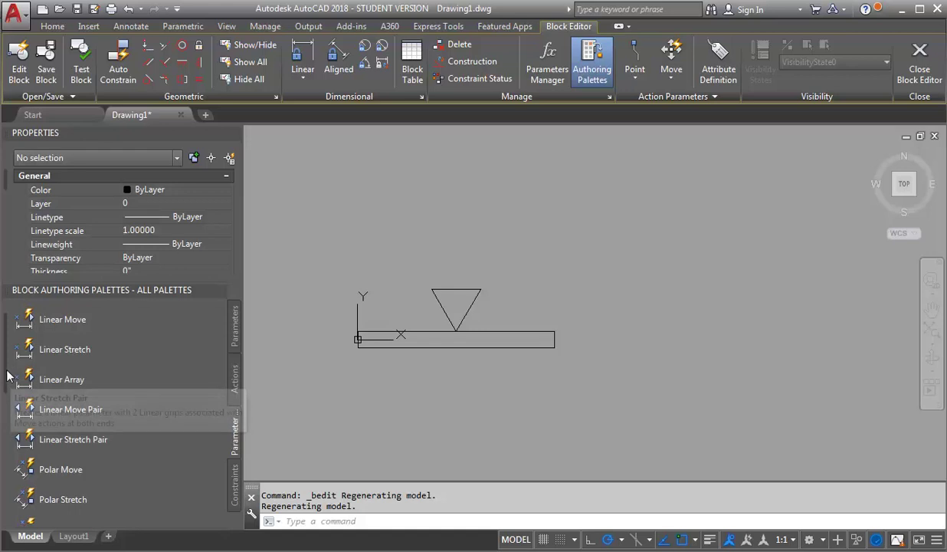
{"action": "left_click_drag", "start_coordinate": [6, 372], "coordinate": [4, 347]}
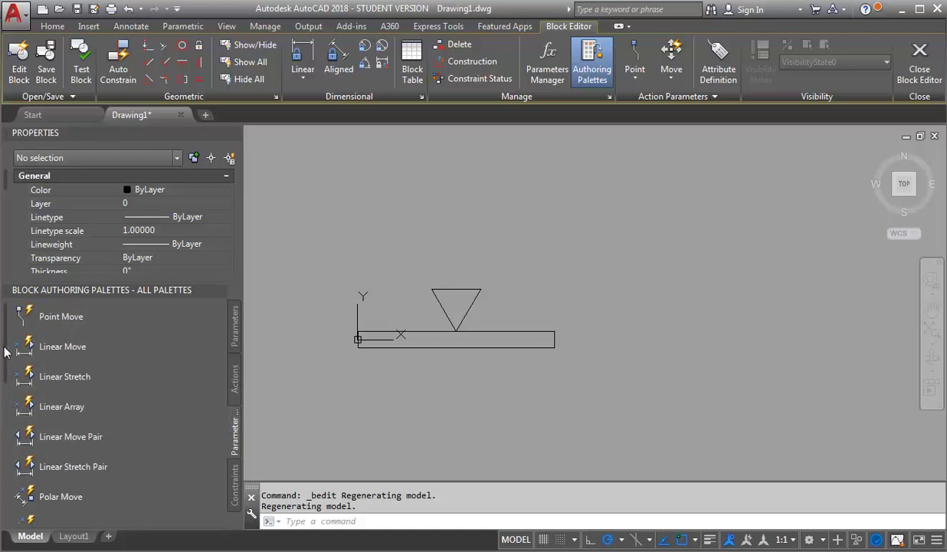
{"action": "left_click", "coordinate": [48, 378]}
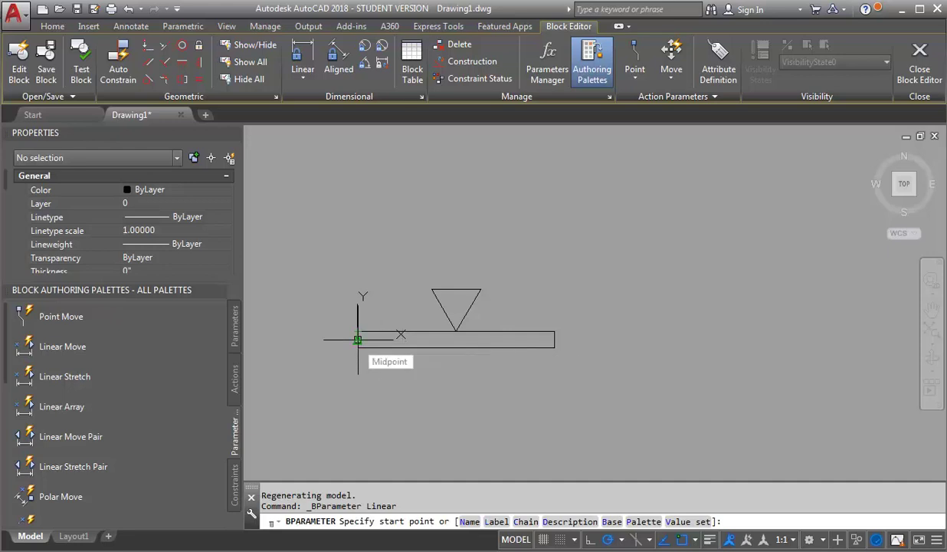
Span Distance1 from the rectangle's left midpoint to its right end, label below the track.
{"action": "left_click", "coordinate": [357, 339]}
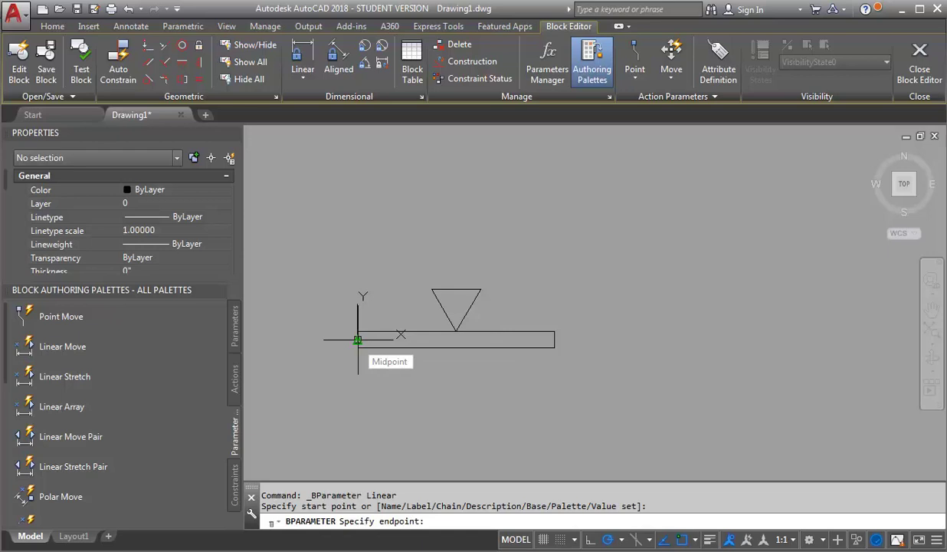
{"action": "left_click", "coordinate": [555, 339]}
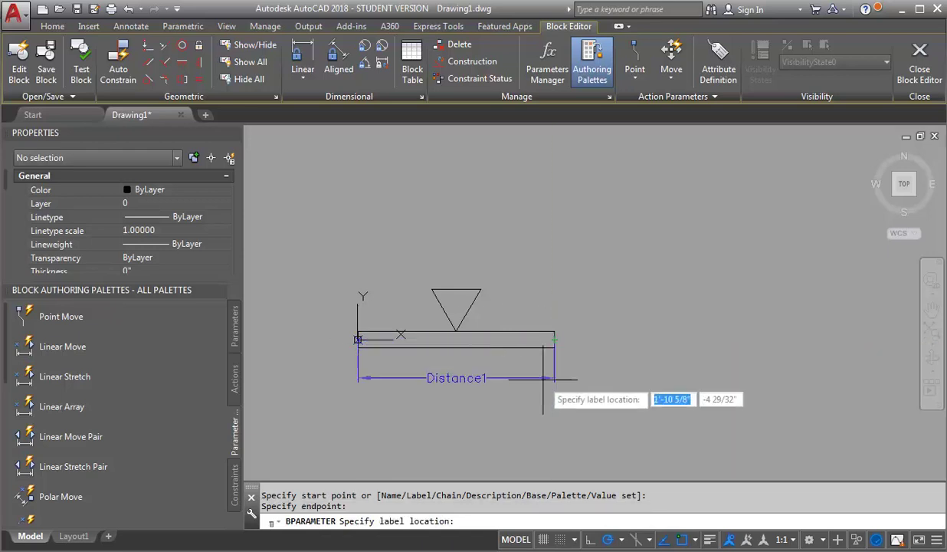
{"action": "left_click", "coordinate": [544, 389]}
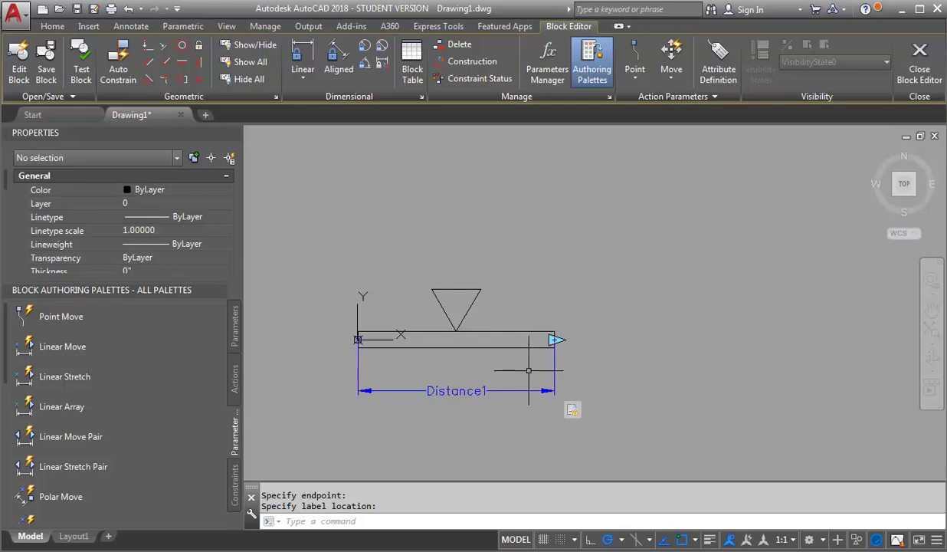
Give the stretch action a new selection set with a frame around the bar's right end.
{"action": "right_click", "coordinate": [573, 414]}
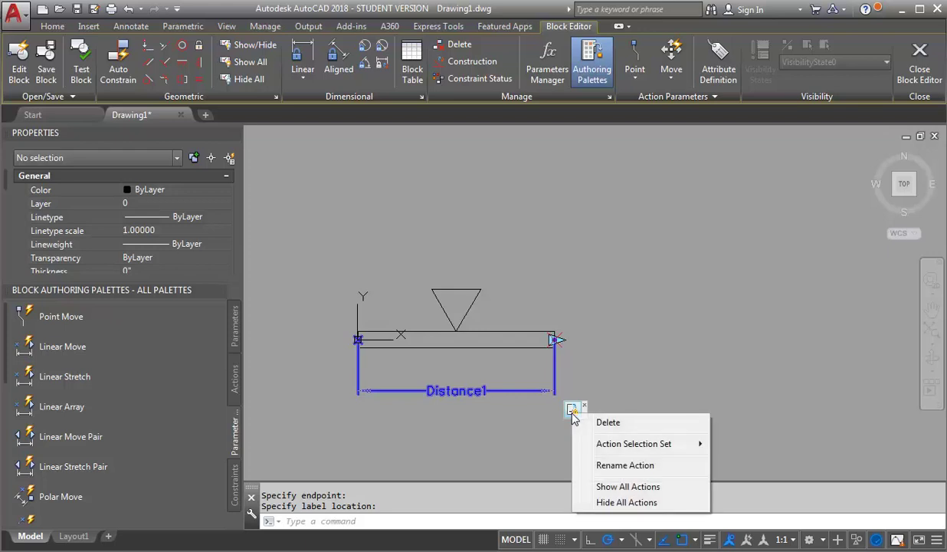
{"action": "mouse_move", "coordinate": [600, 446]}
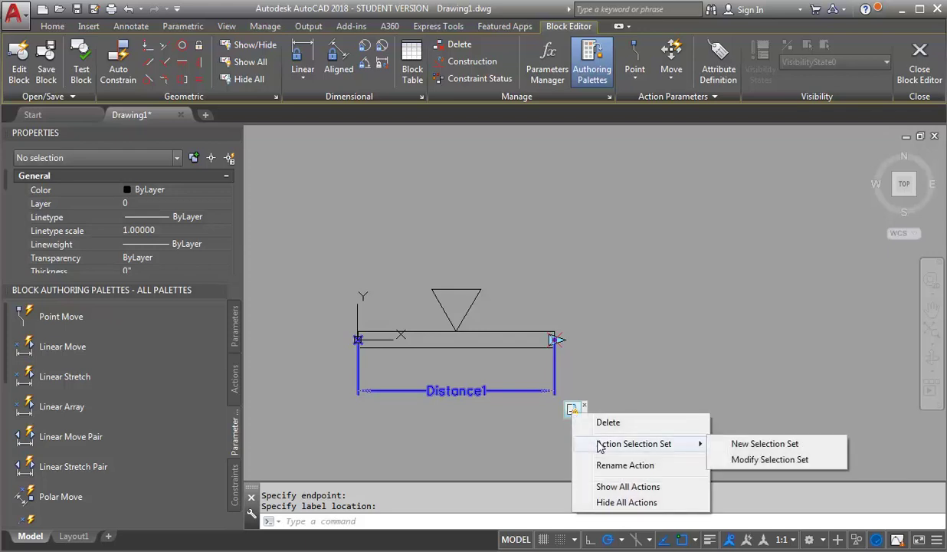
{"action": "left_click", "coordinate": [742, 449]}
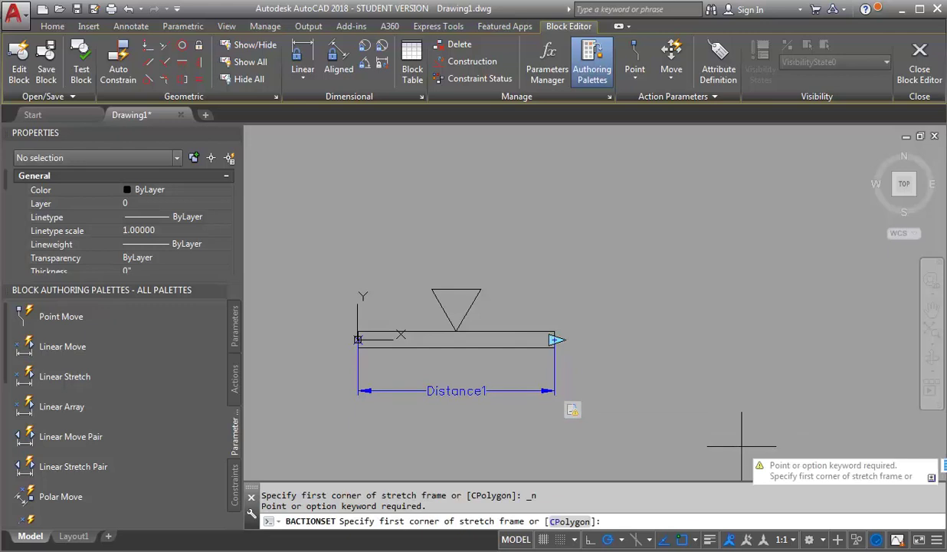
{"action": "left_click", "coordinate": [636, 228]}
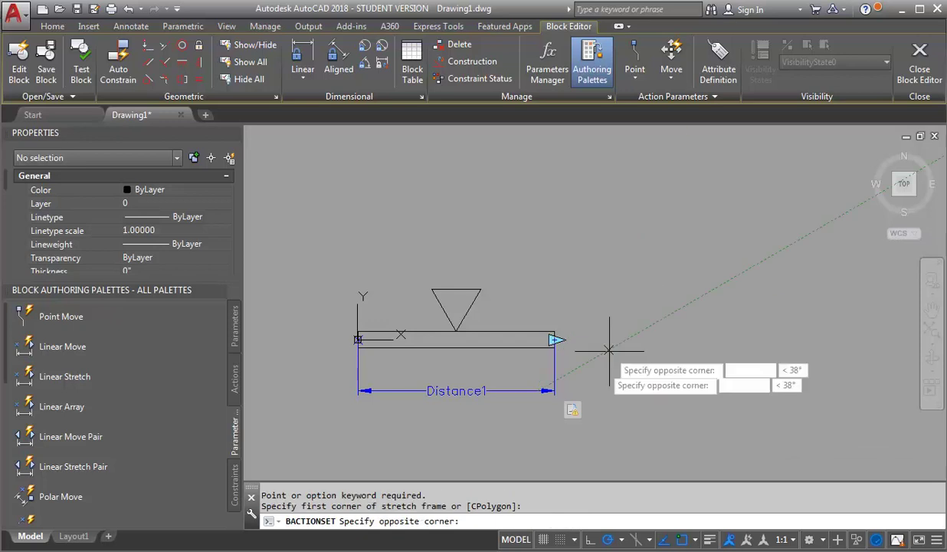
{"action": "left_click", "coordinate": [510, 434]}
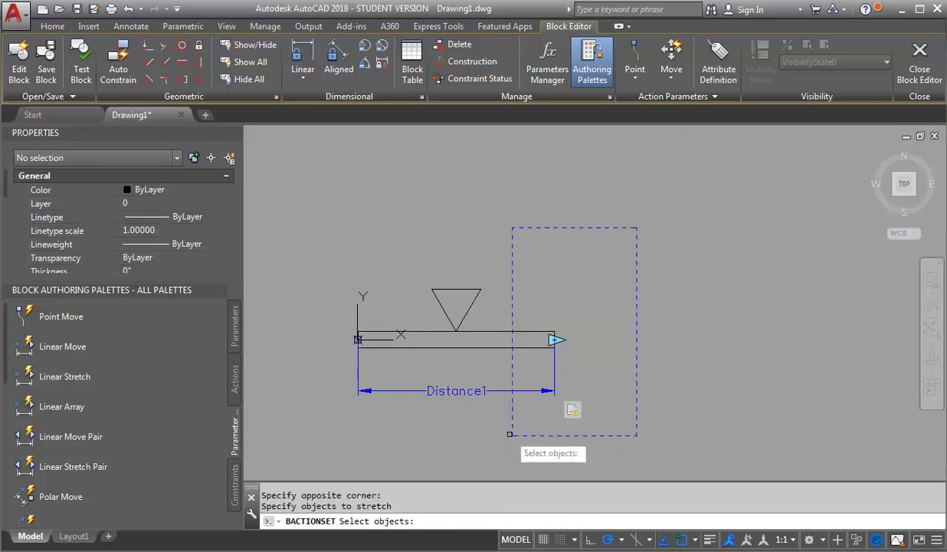
Add the rectangle's top, end and bottom lines as the three objects to stretch.
{"action": "left_click", "coordinate": [509, 331]}
{"action": "scroll", "coordinate": [556, 334], "scroll_direction": "up", "scroll_amount": 2}
{"action": "scroll", "coordinate": [557, 334], "scroll_direction": "up", "scroll_amount": 2}
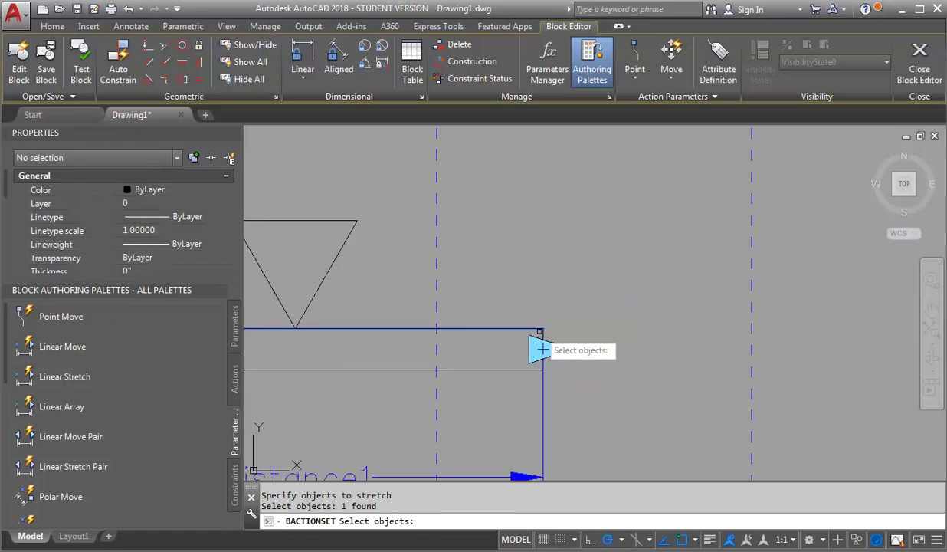
{"action": "left_click", "coordinate": [508, 371]}
{"action": "left_click", "coordinate": [508, 369]}
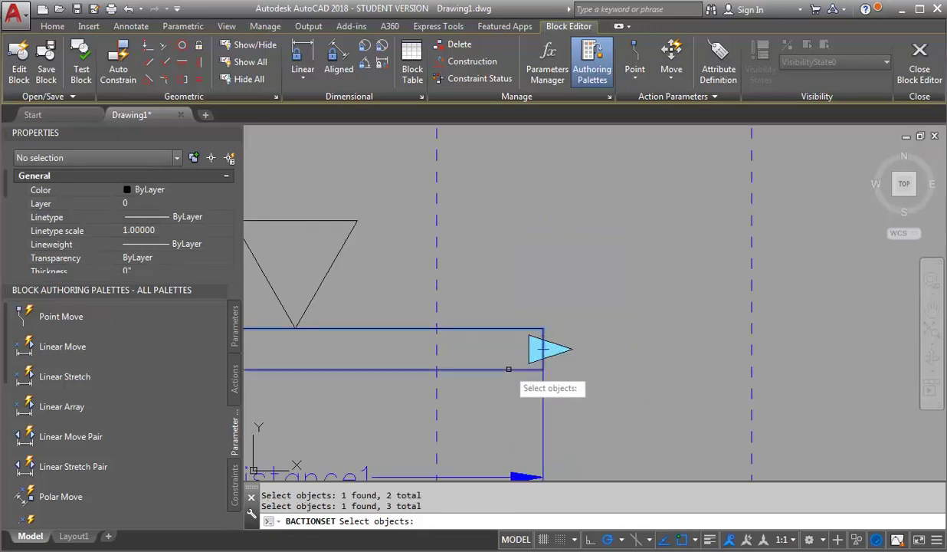
{"action": "key", "text": "Return"}
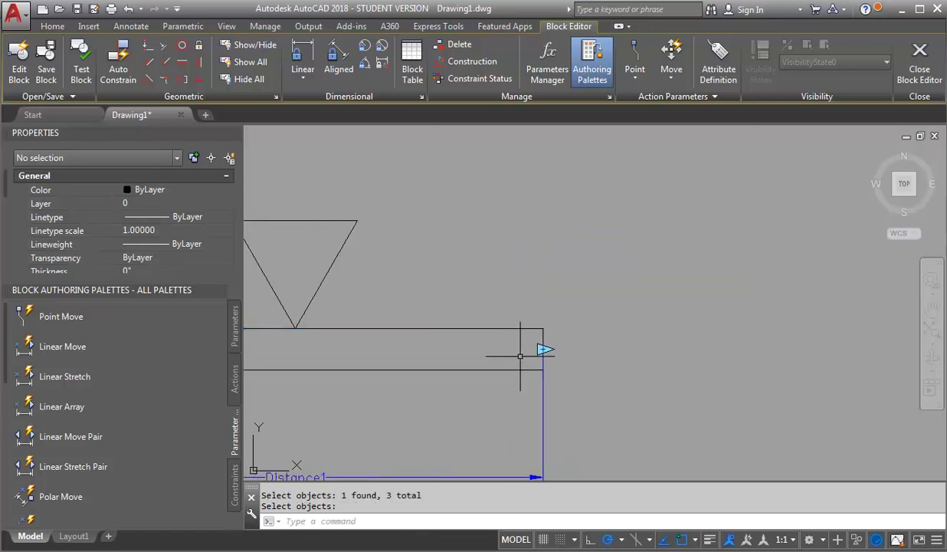
{"action": "scroll", "coordinate": [639, 303], "scroll_direction": "down", "scroll_amount": 4}
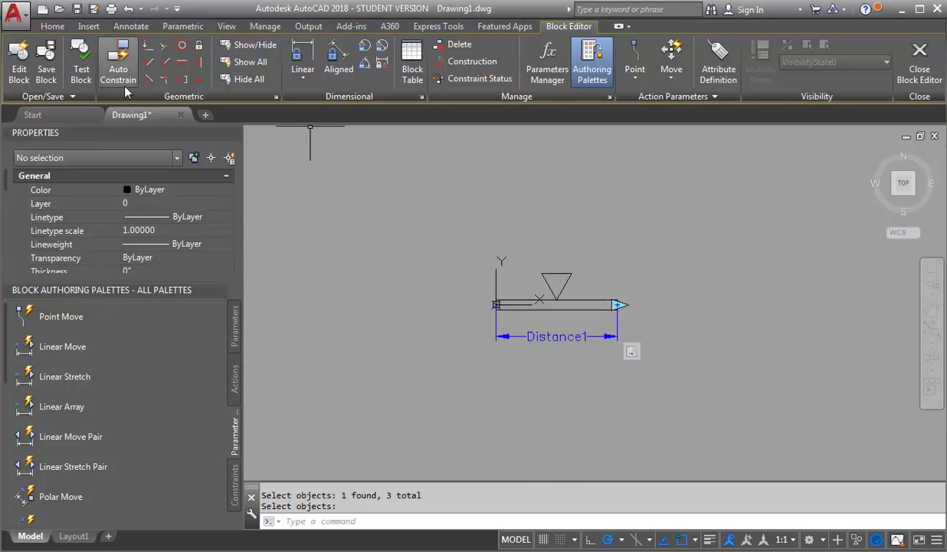
{"action": "left_click", "coordinate": [89, 55]}
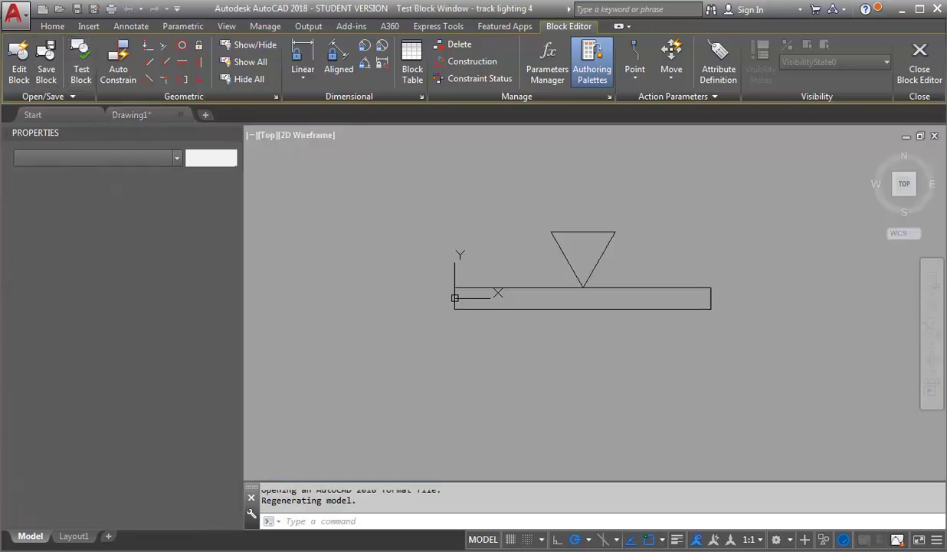
{"action": "left_click", "coordinate": [756, 268]}
{"action": "left_click", "coordinate": [698, 338]}
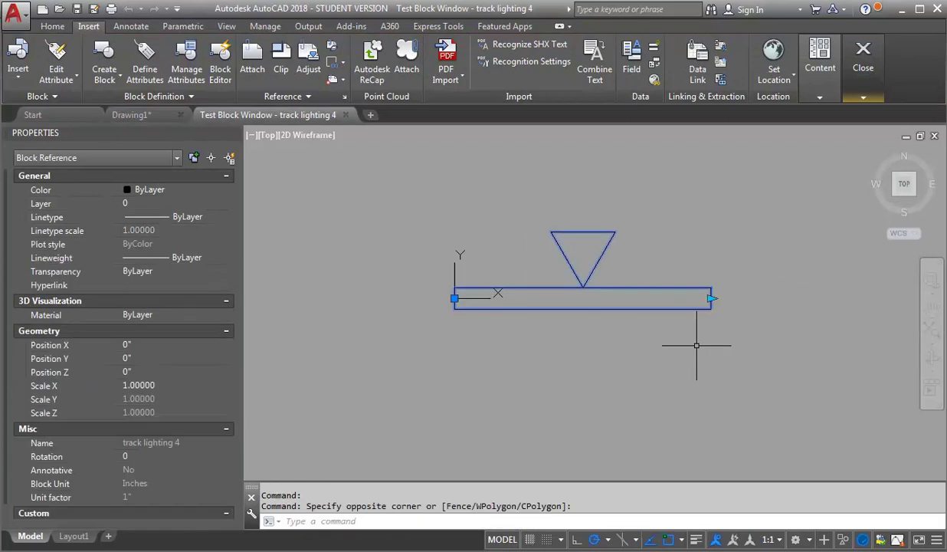
{"action": "scroll", "coordinate": [709, 301], "scroll_direction": "down", "scroll_amount": 2}
{"action": "left_click", "coordinate": [634, 305]}
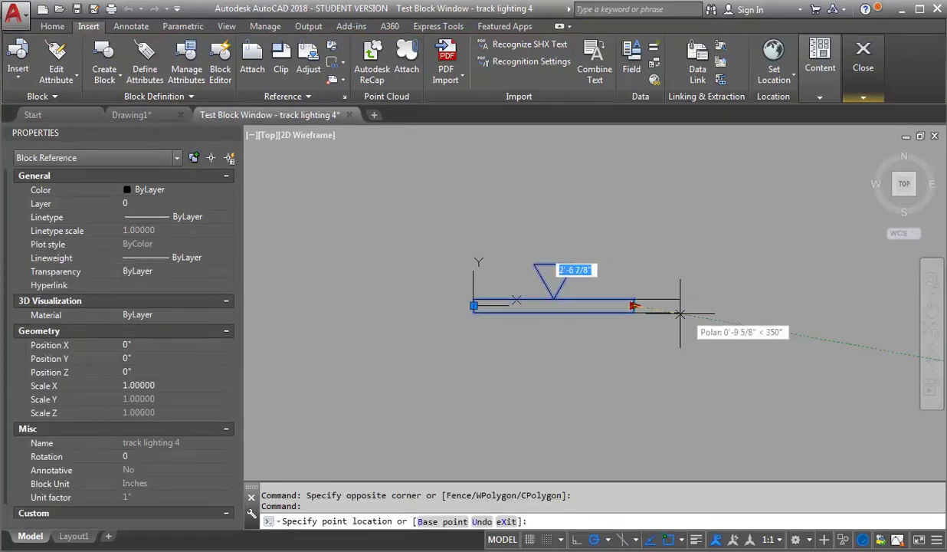
{"action": "left_click", "coordinate": [898, 305]}
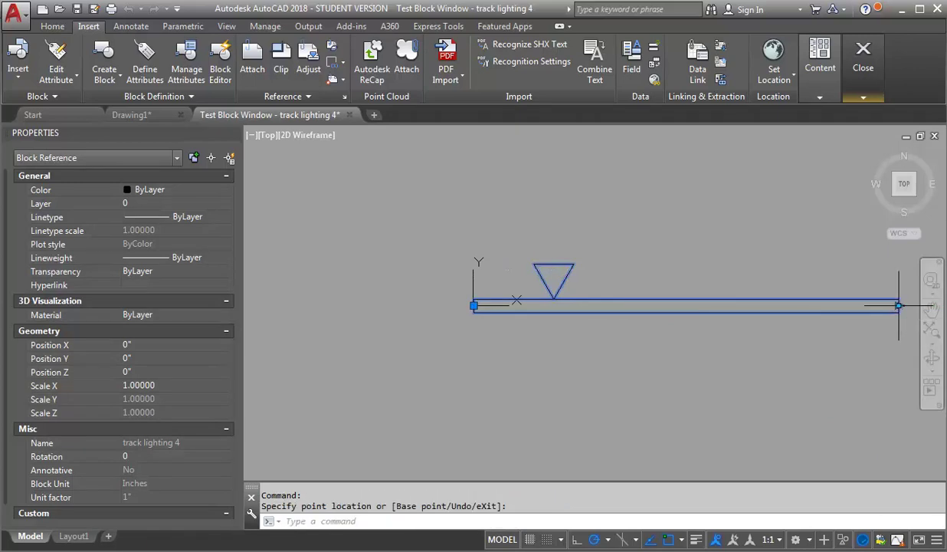
{"action": "mouse_move", "coordinate": [865, 61]}
{"action": "left_click", "coordinate": [866, 139]}
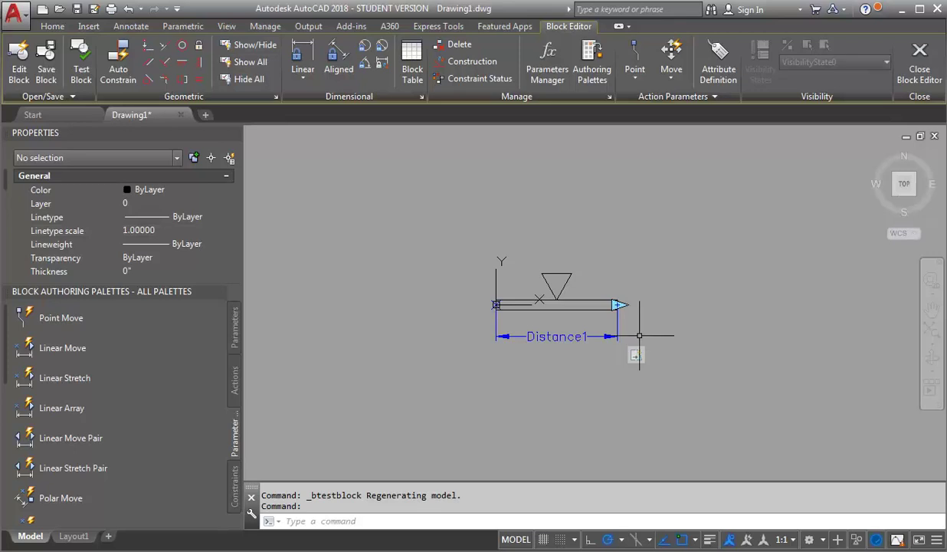
Set Distance1's Dist type to Increment with 2'-0" increment and 8'-0" maximum.
{"action": "left_click", "coordinate": [597, 335]}
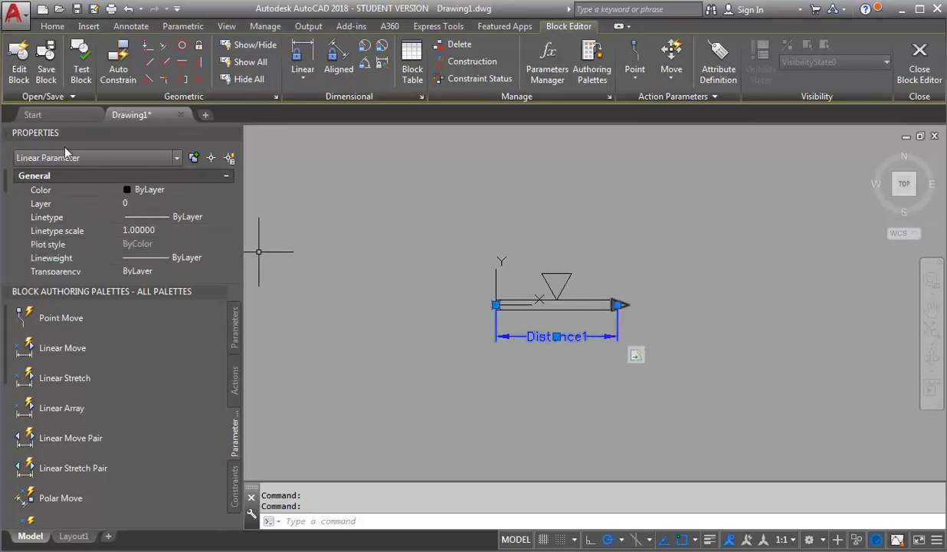
{"action": "left_click_drag", "start_coordinate": [6, 181], "coordinate": [7, 265]}
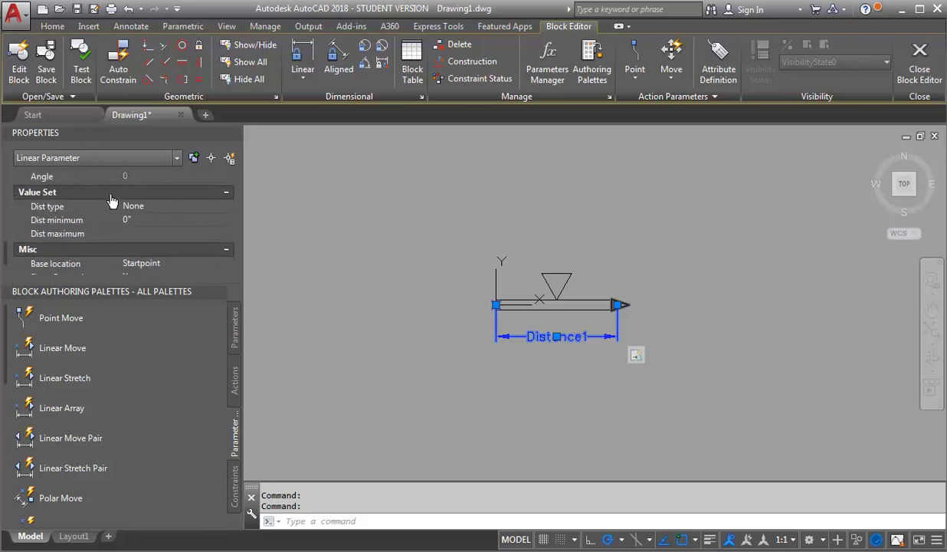
{"action": "left_click", "coordinate": [179, 206]}
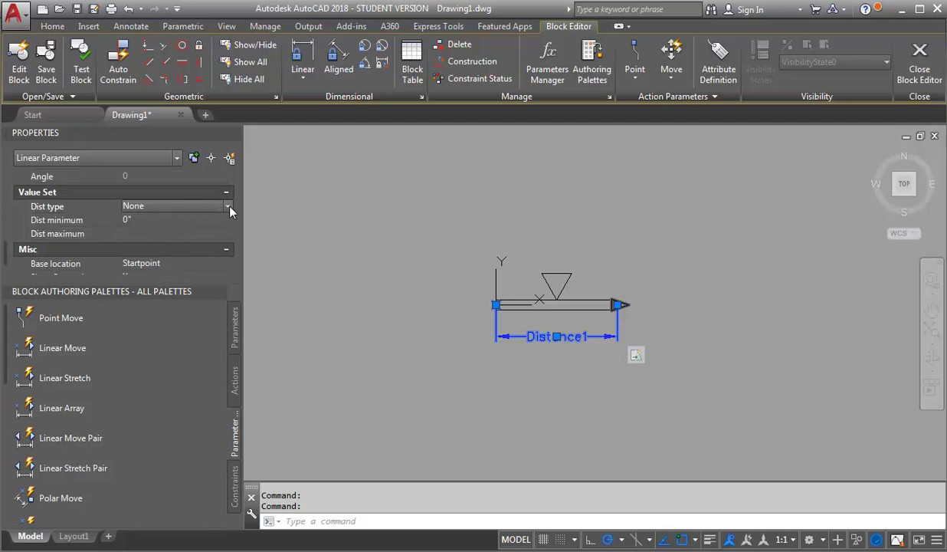
{"action": "left_click", "coordinate": [229, 207]}
{"action": "left_click", "coordinate": [154, 232]}
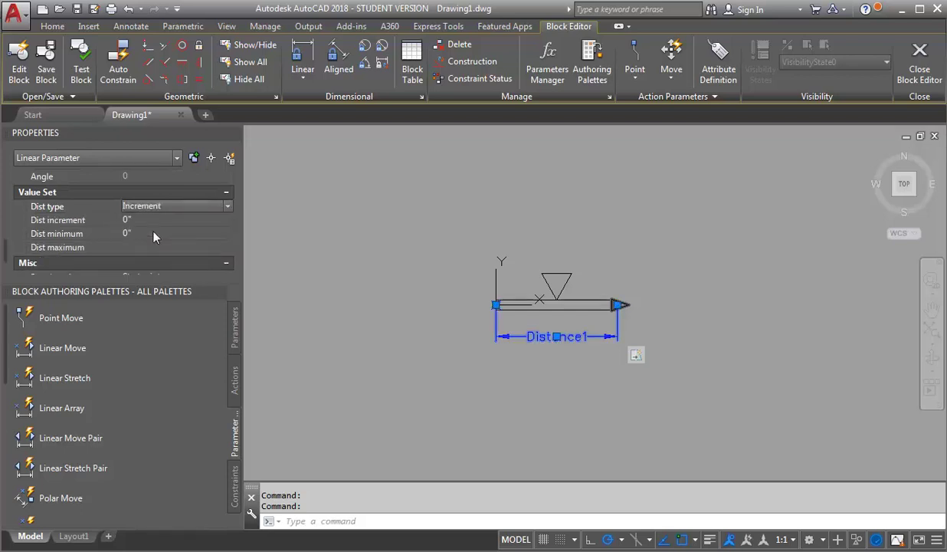
{"action": "left_click", "coordinate": [140, 219]}
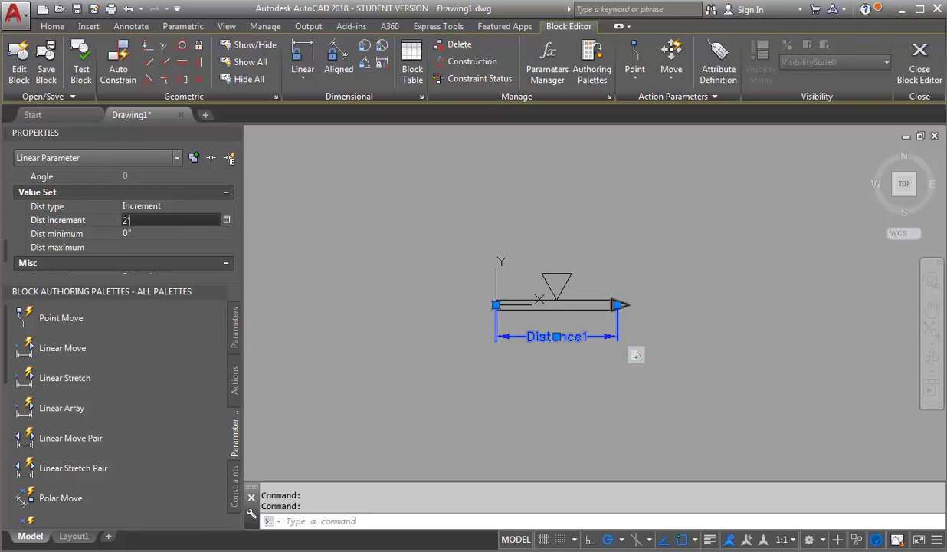
{"action": "left_click", "coordinate": [145, 247]}
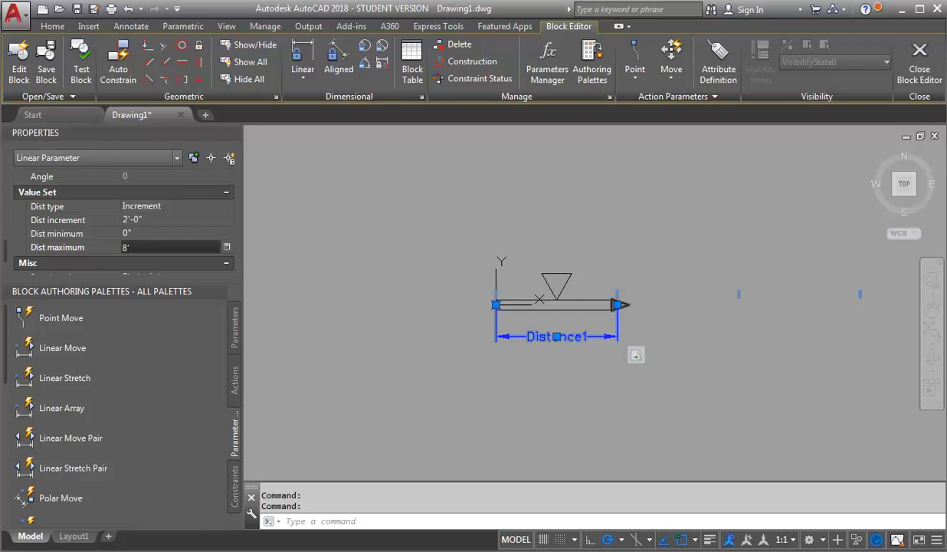
{"action": "key", "text": "Return"}
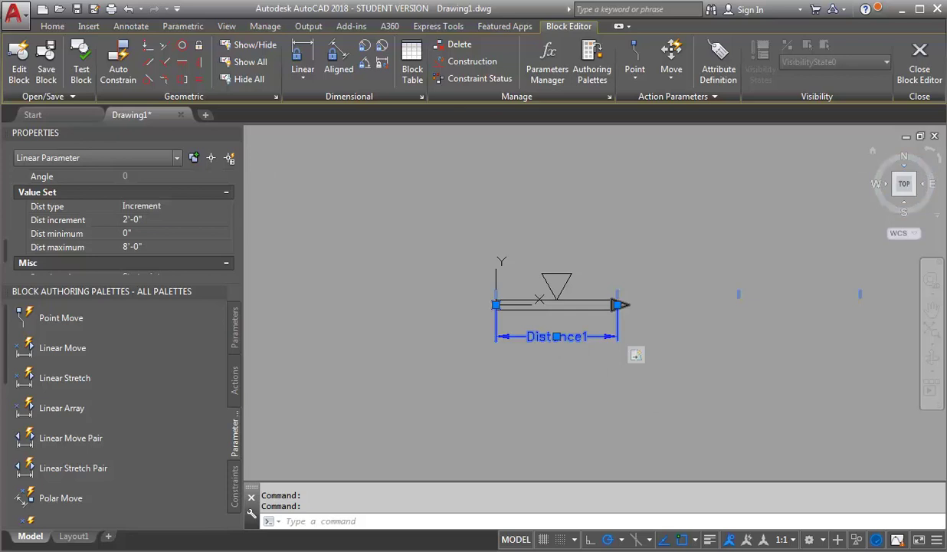
{"action": "left_click", "coordinate": [80, 64]}
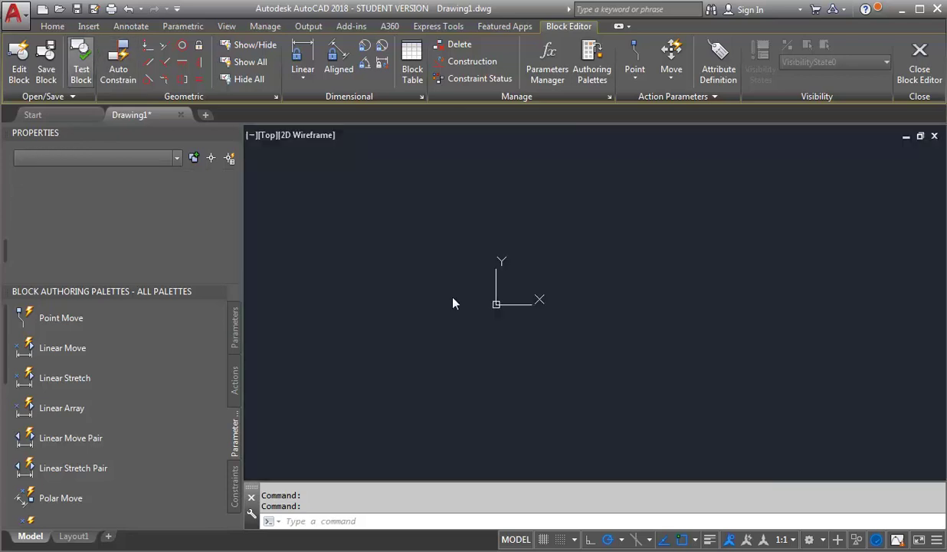
{"action": "left_click", "coordinate": [571, 323]}
{"action": "left_click", "coordinate": [534, 264]}
{"action": "left_click", "coordinate": [555, 290]}
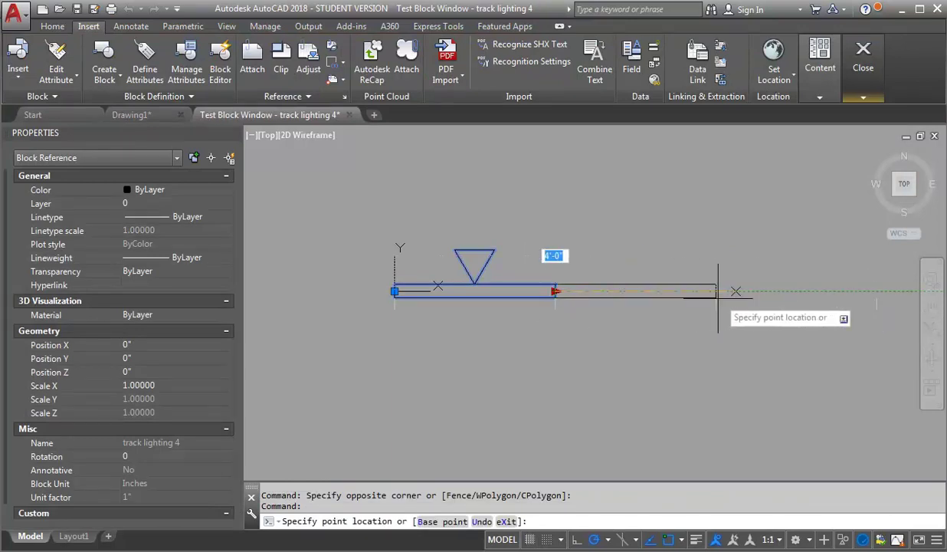
{"action": "scroll", "coordinate": [387, 280], "scroll_direction": "down", "scroll_amount": 2}
{"action": "left_click", "coordinate": [757, 314]}
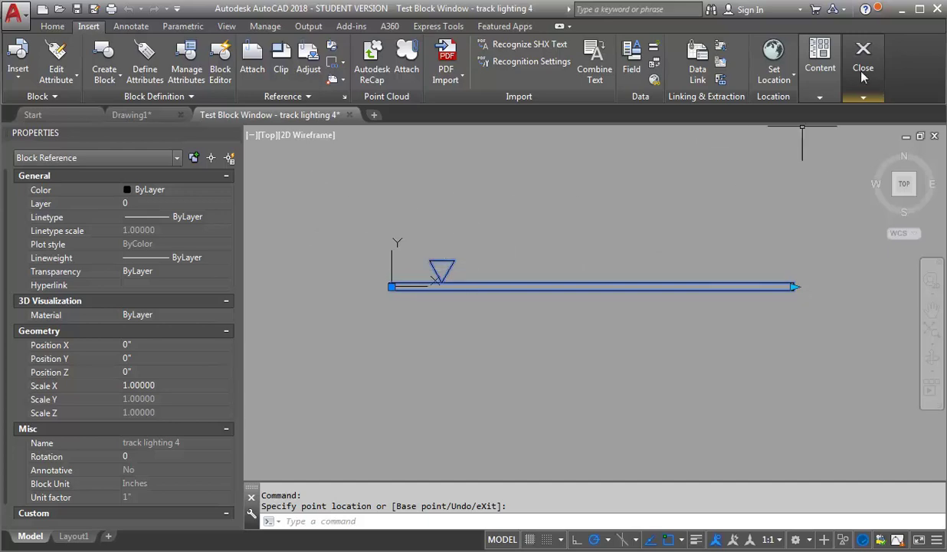
{"action": "left_click", "coordinate": [864, 97]}
{"action": "left_click", "coordinate": [866, 142]}
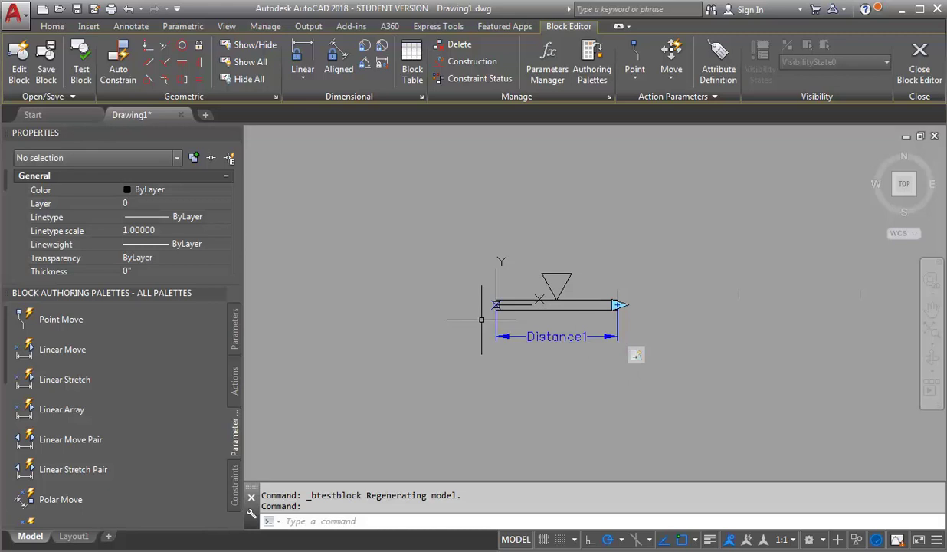
Add an array action on Distance1 repeating the triangle fixture at 2' column spacing.
{"action": "left_click", "coordinate": [230, 377]}
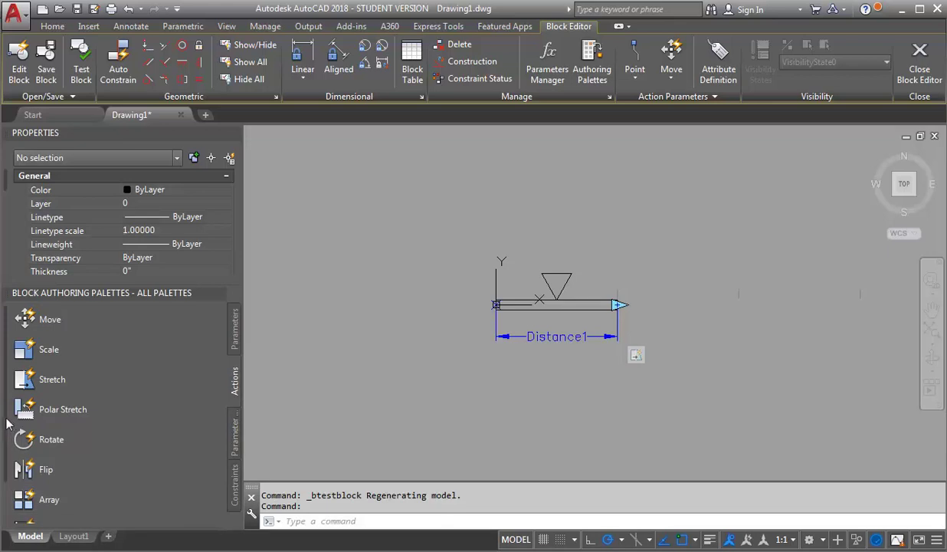
{"action": "scroll", "coordinate": [23, 429], "scroll_direction": "down", "scroll_amount": 2}
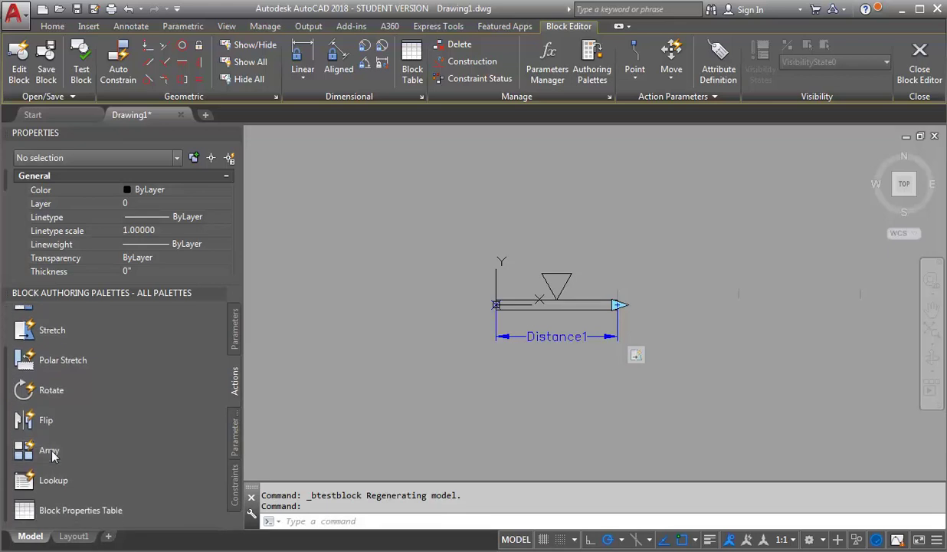
{"action": "left_click", "coordinate": [49, 451]}
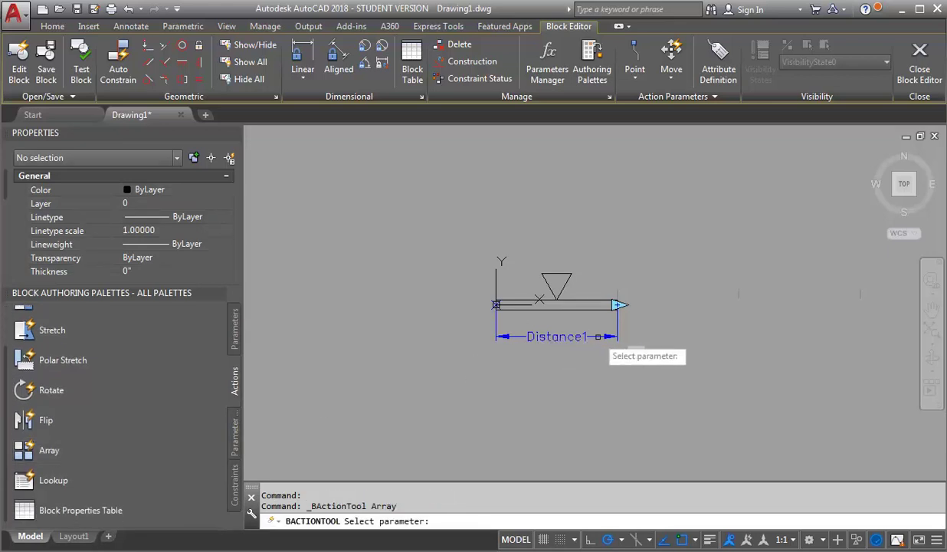
{"action": "left_click", "coordinate": [599, 336]}
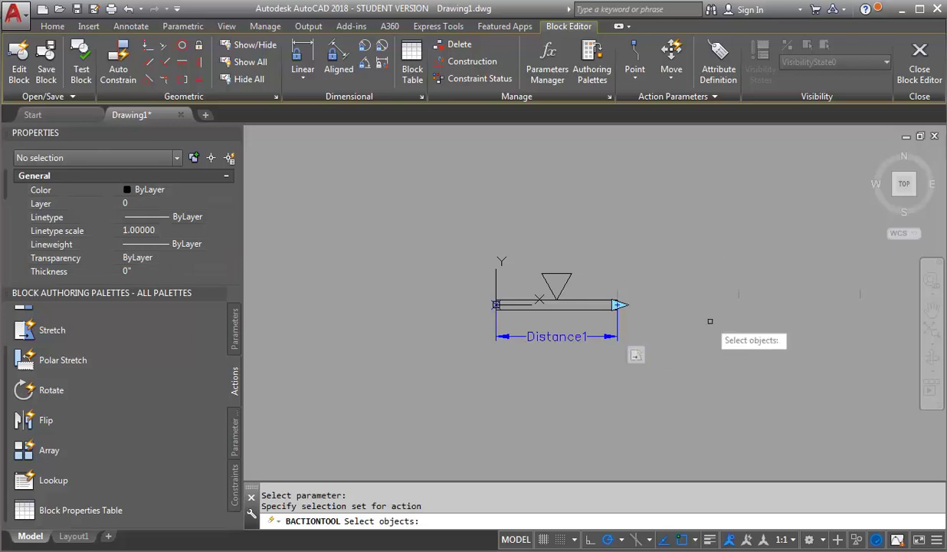
{"action": "left_click", "coordinate": [584, 265]}
{"action": "left_click", "coordinate": [565, 284]}
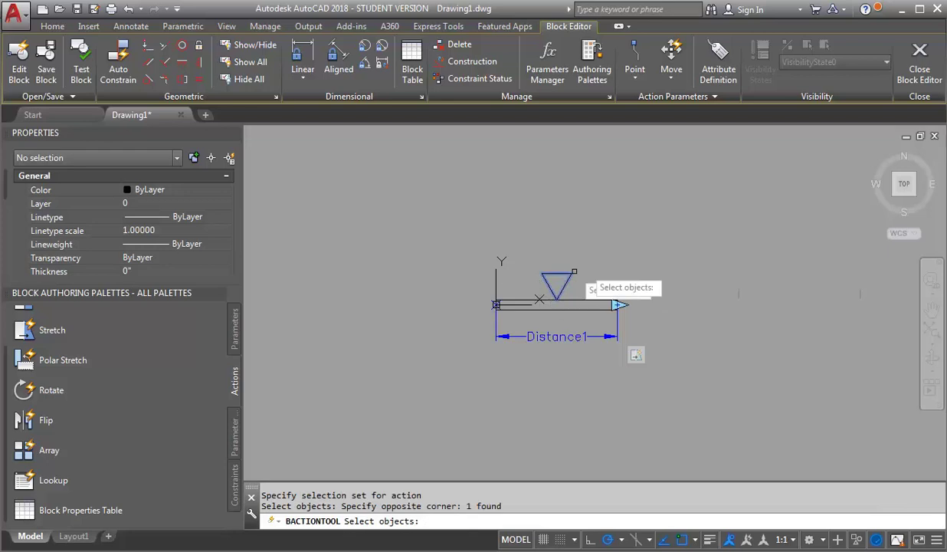
{"action": "key", "text": "Return"}
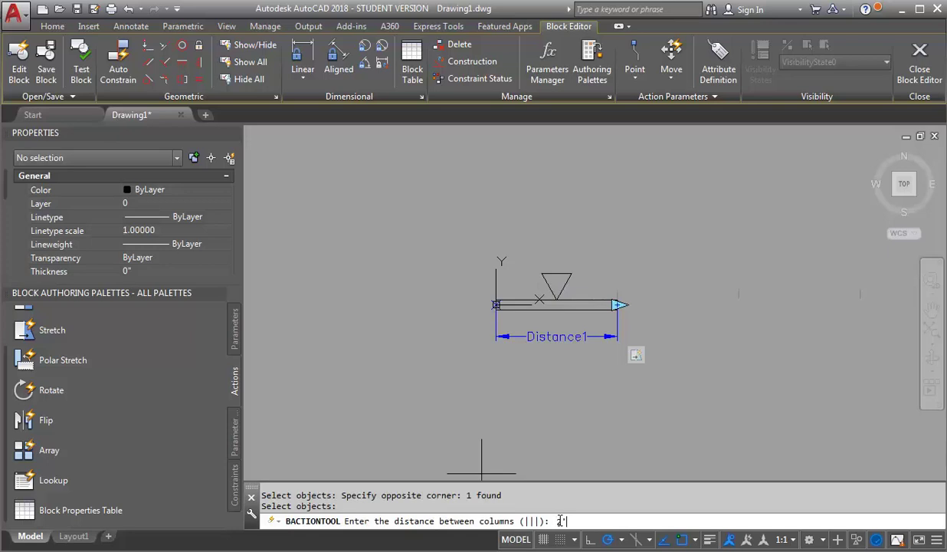
{"action": "key", "text": "Return"}
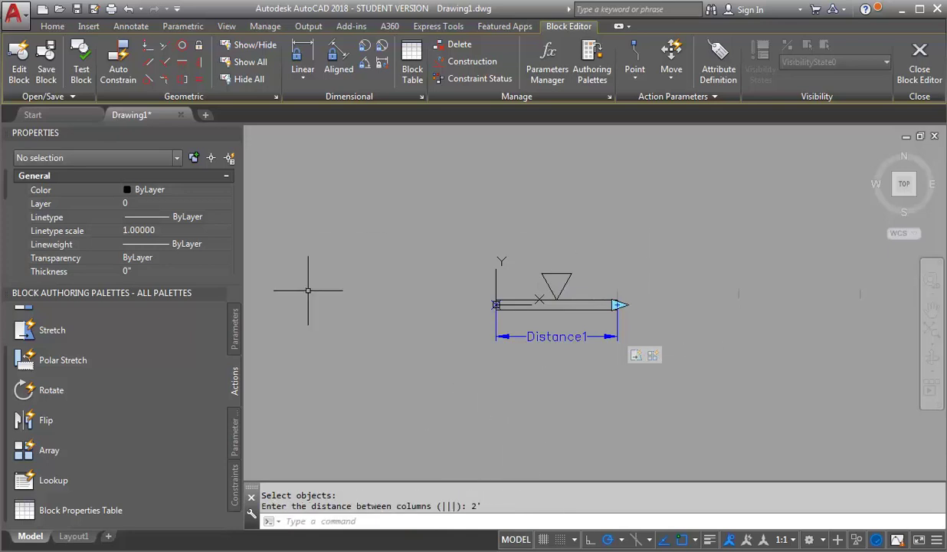
{"action": "left_click", "coordinate": [81, 69]}
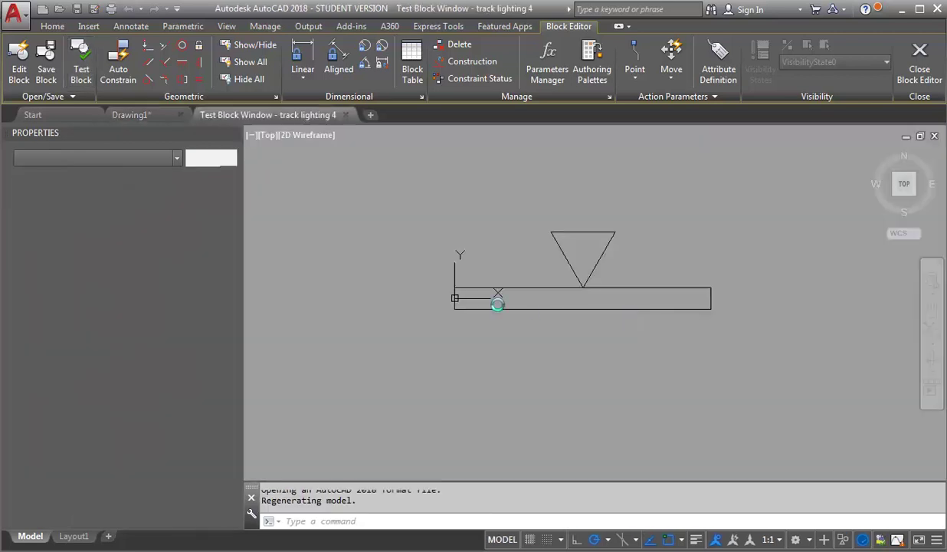
{"action": "scroll", "coordinate": [492, 315], "scroll_direction": "down", "scroll_amount": 3}
{"action": "left_click", "coordinate": [713, 266]}
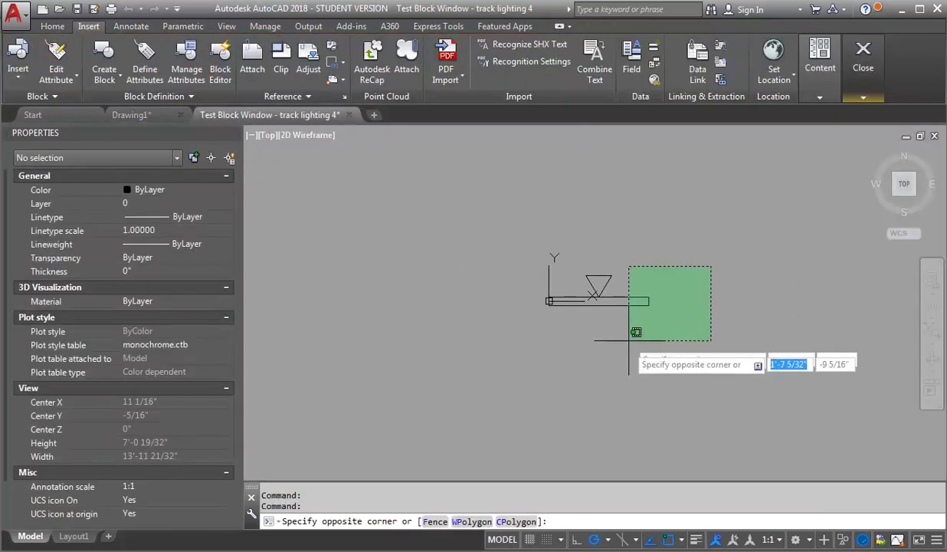
{"action": "left_click", "coordinate": [627, 337]}
{"action": "left_click", "coordinate": [648, 300]}
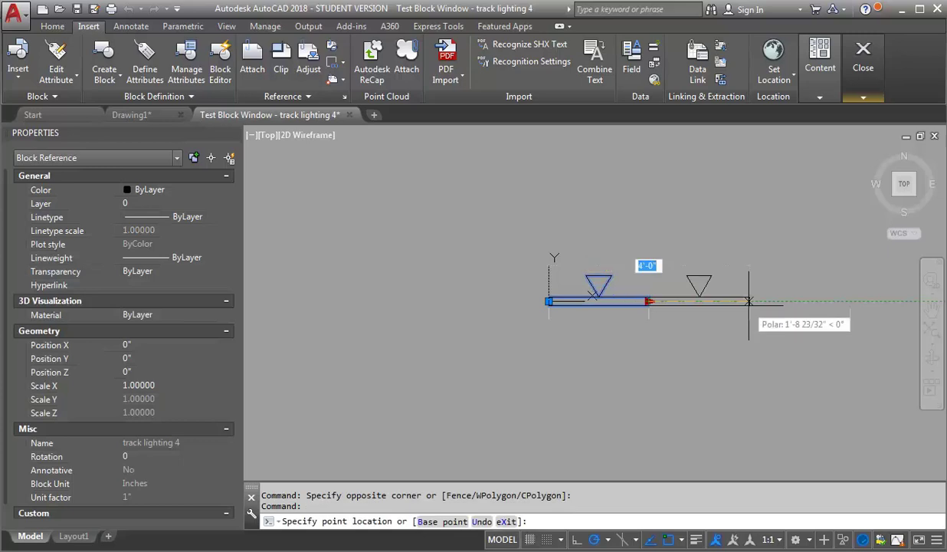
{"action": "scroll", "coordinate": [432, 301], "scroll_direction": "down", "scroll_amount": 2}
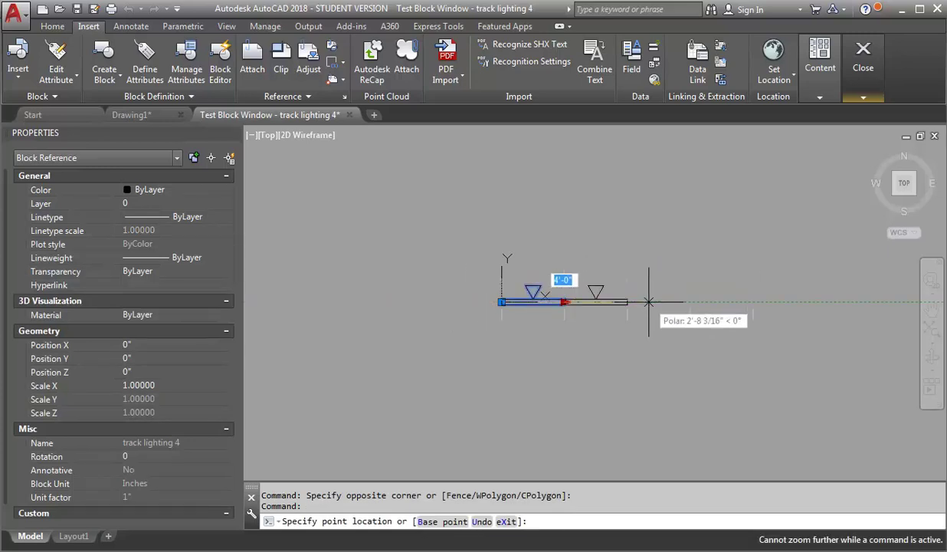
{"action": "left_click", "coordinate": [743, 309]}
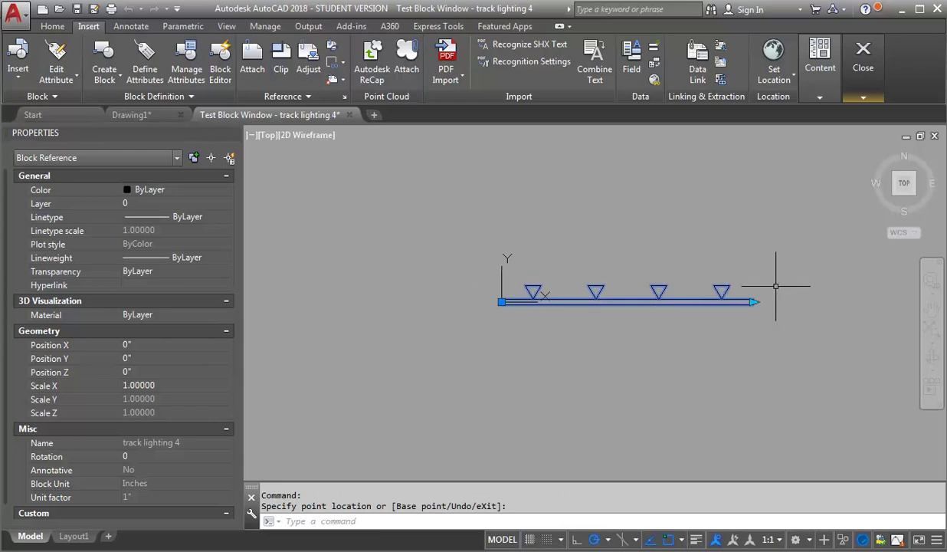
{"action": "left_click", "coordinate": [852, 54]}
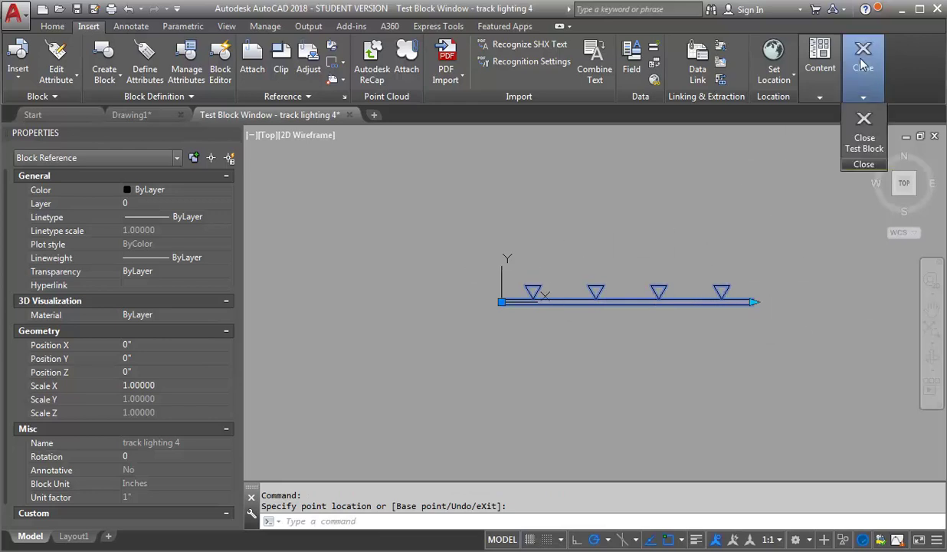
{"action": "left_click", "coordinate": [864, 135]}
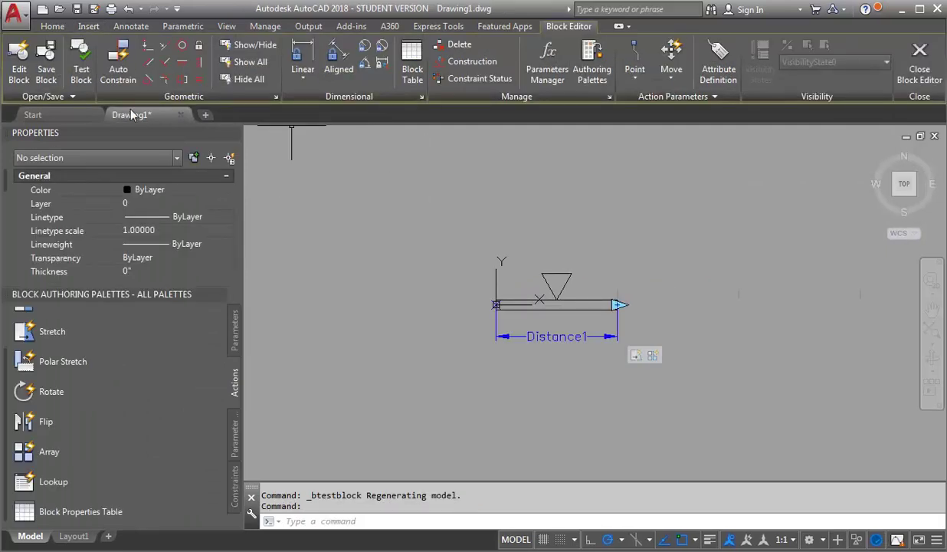
Save the block, then add a flip parameter along the track, placing the Flip state1 label at the right.
{"action": "left_click", "coordinate": [52, 55]}
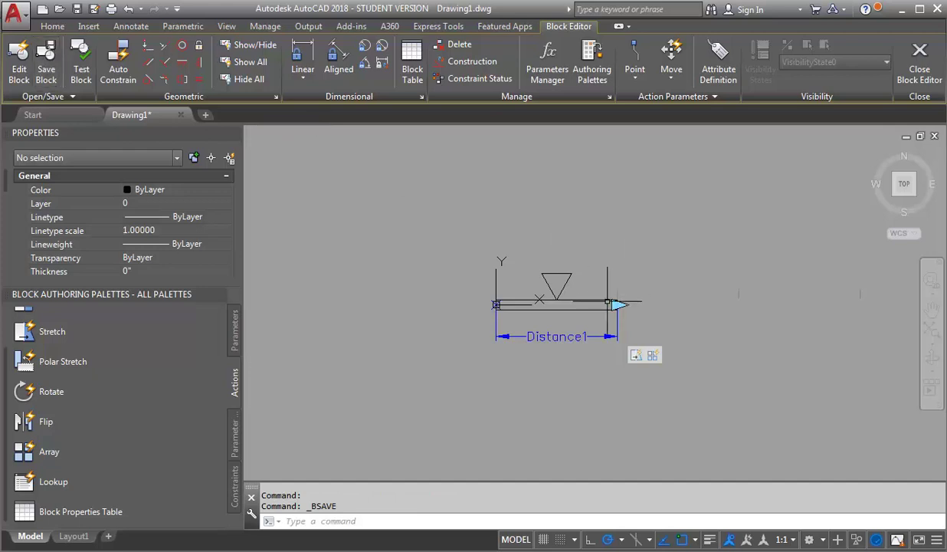
{"action": "scroll", "coordinate": [578, 328], "scroll_direction": "up", "scroll_amount": 5}
{"action": "scroll", "coordinate": [597, 323], "scroll_direction": "down", "scroll_amount": 2}
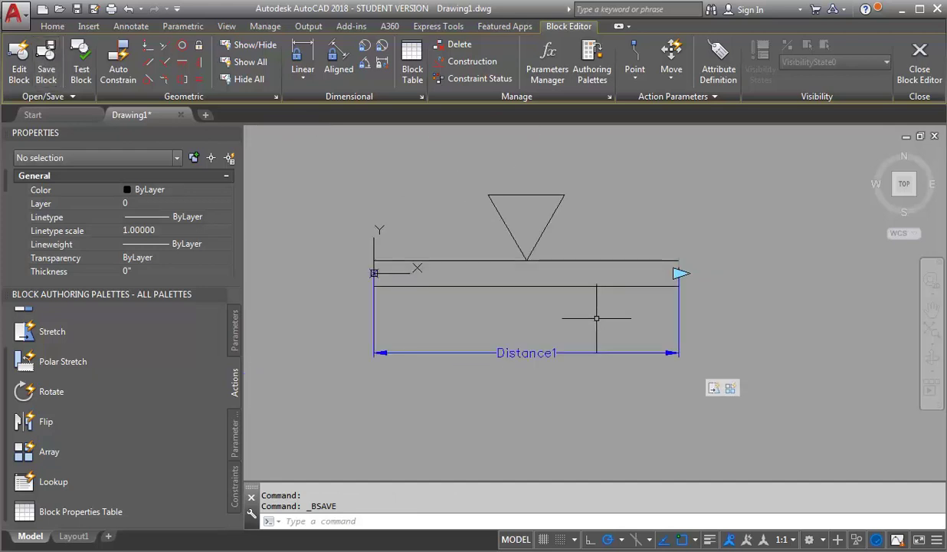
{"action": "left_click", "coordinate": [237, 432]}
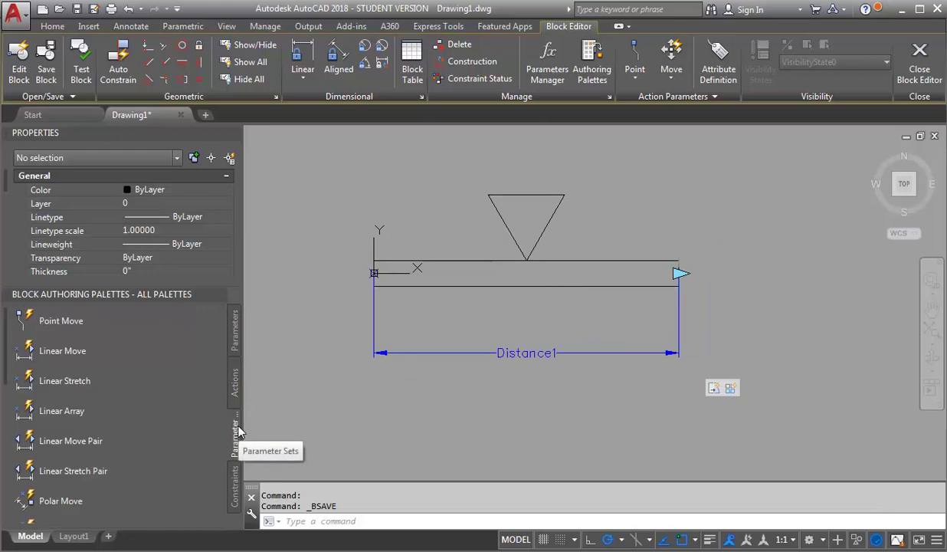
{"action": "left_click_drag", "start_coordinate": [6, 328], "coordinate": [9, 444]}
{"action": "left_click", "coordinate": [38, 477]}
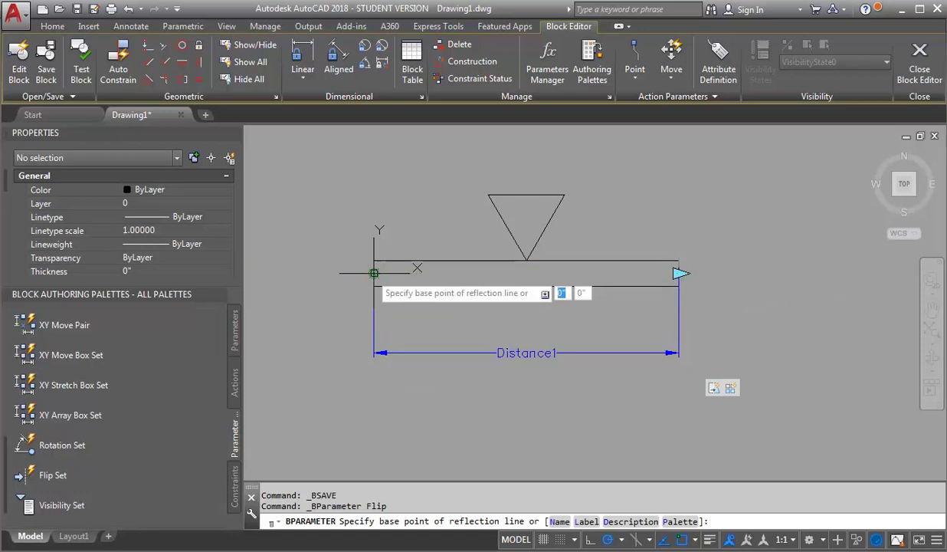
{"action": "left_click", "coordinate": [374, 273]}
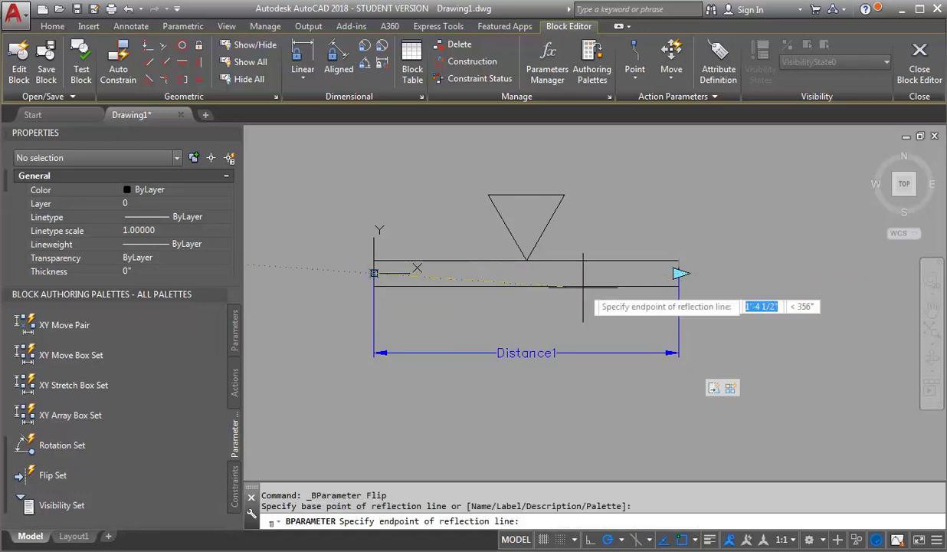
{"action": "left_click", "coordinate": [680, 273]}
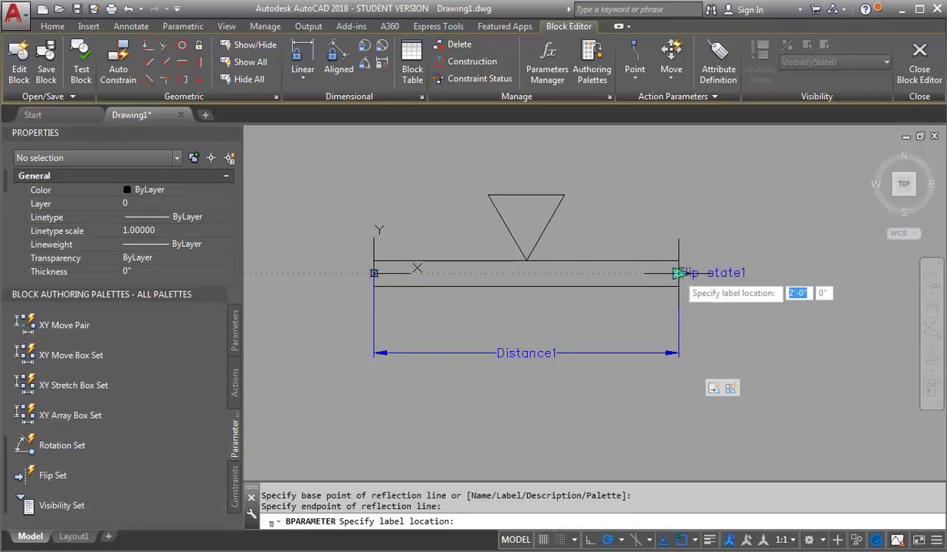
{"action": "left_click", "coordinate": [728, 273]}
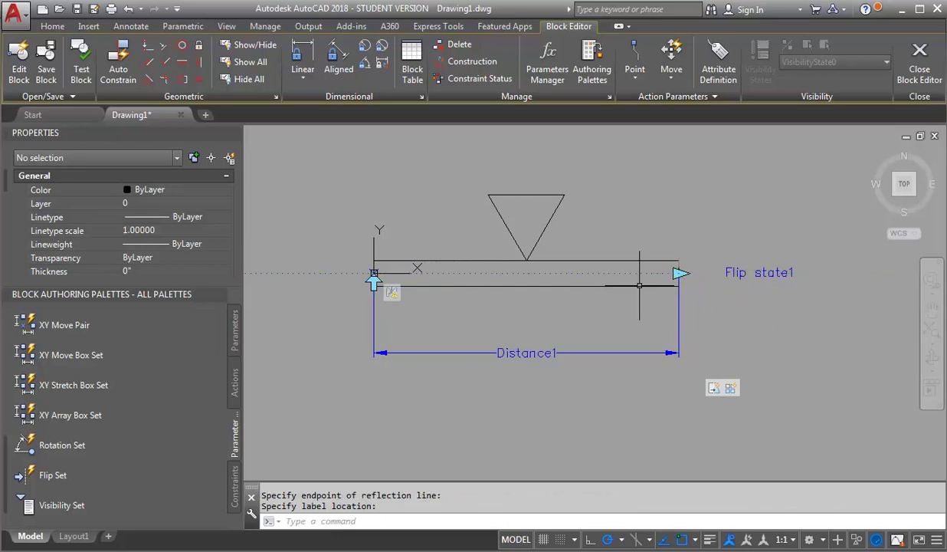
Give the Flip1 action a new selection set holding all seven fixture objects, then launch Test Block.
{"action": "right_click", "coordinate": [390, 295]}
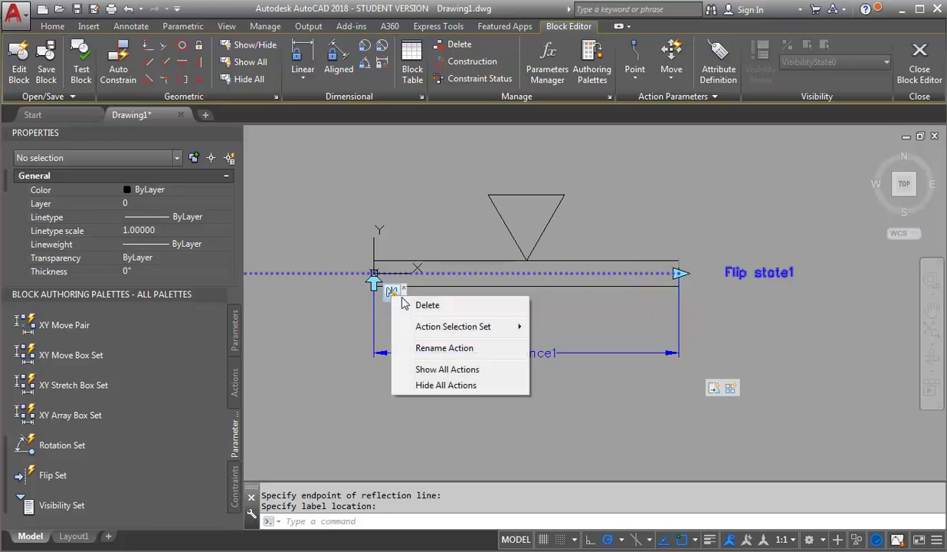
{"action": "mouse_move", "coordinate": [456, 328]}
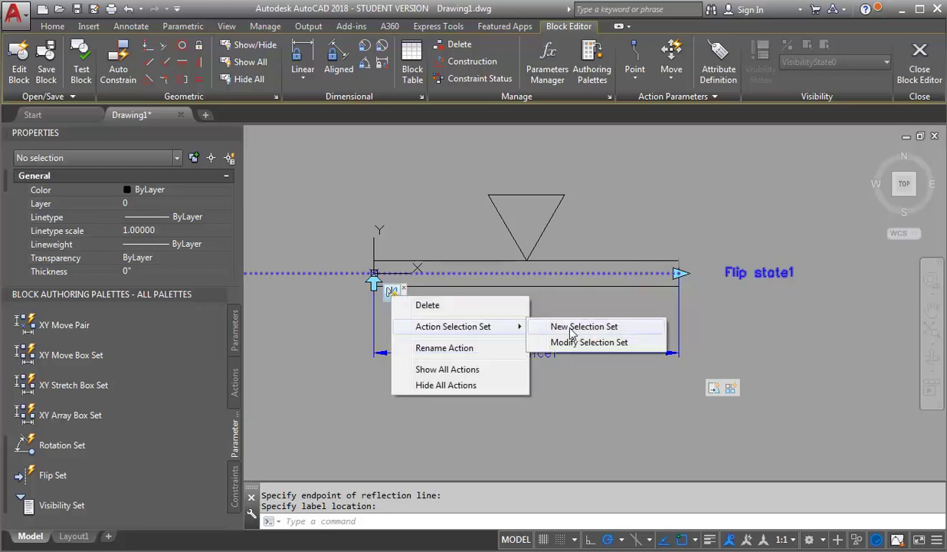
{"action": "left_click", "coordinate": [571, 329]}
{"action": "scroll", "coordinate": [573, 322], "scroll_direction": "down", "scroll_amount": 2}
{"action": "left_click", "coordinate": [403, 355]}
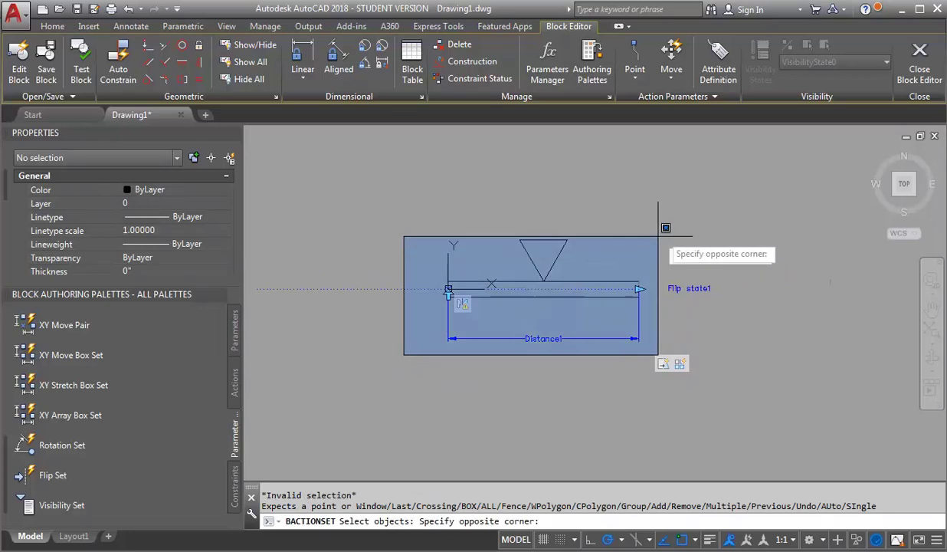
{"action": "left_click", "coordinate": [670, 226]}
{"action": "key", "text": "Return"}
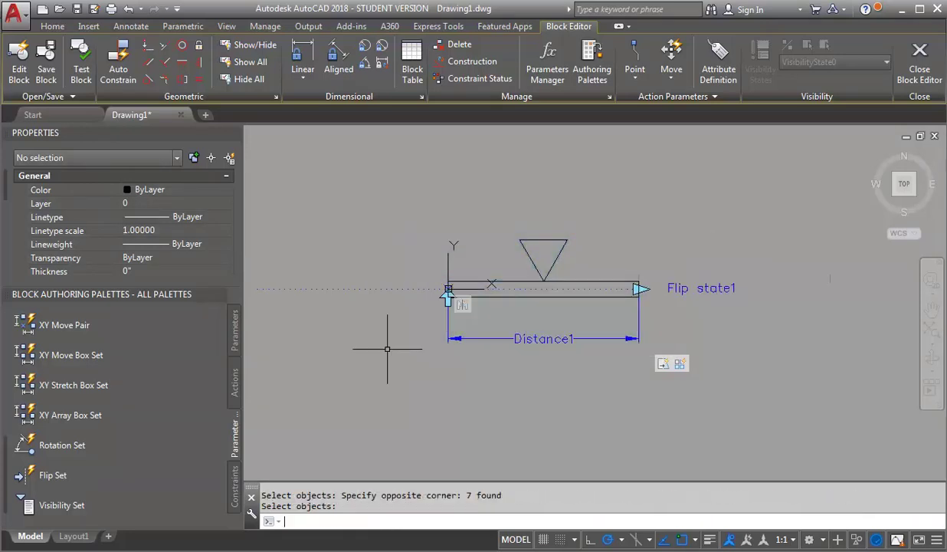
{"action": "left_click", "coordinate": [80, 55]}
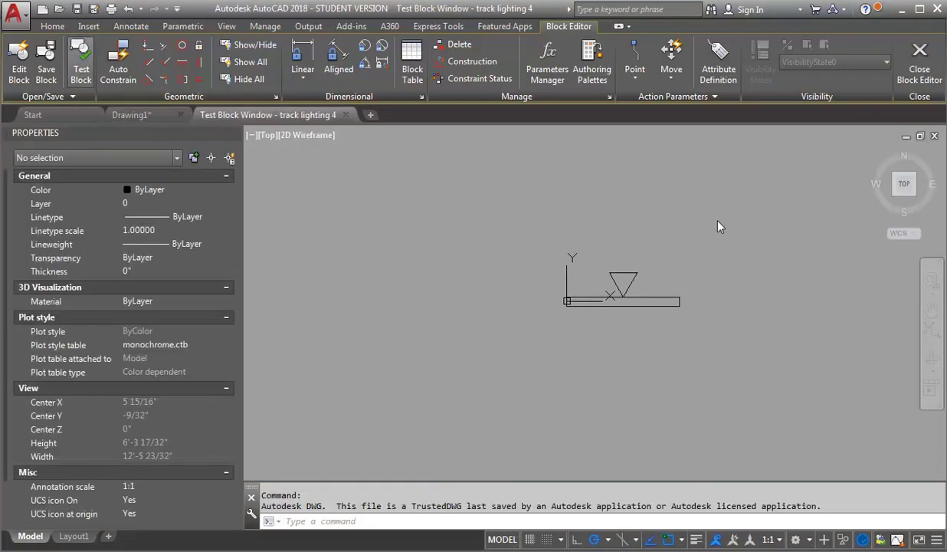
Stretch the test block to add a second fixture, flip it, shorten it back, then close the test.
{"action": "left_click", "coordinate": [706, 283]}
{"action": "left_click", "coordinate": [656, 333]}
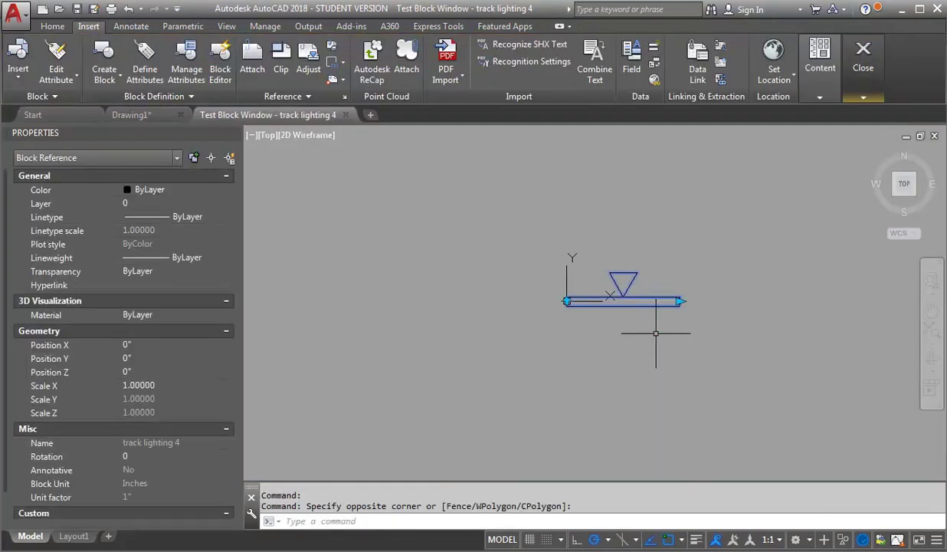
{"action": "left_click", "coordinate": [679, 301]}
{"action": "left_click", "coordinate": [793, 302]}
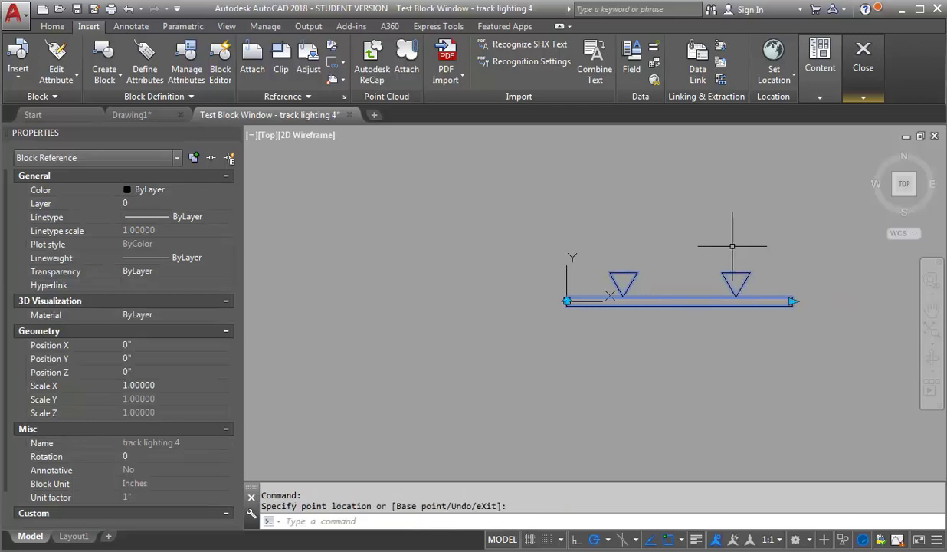
{"action": "left_click", "coordinate": [567, 300]}
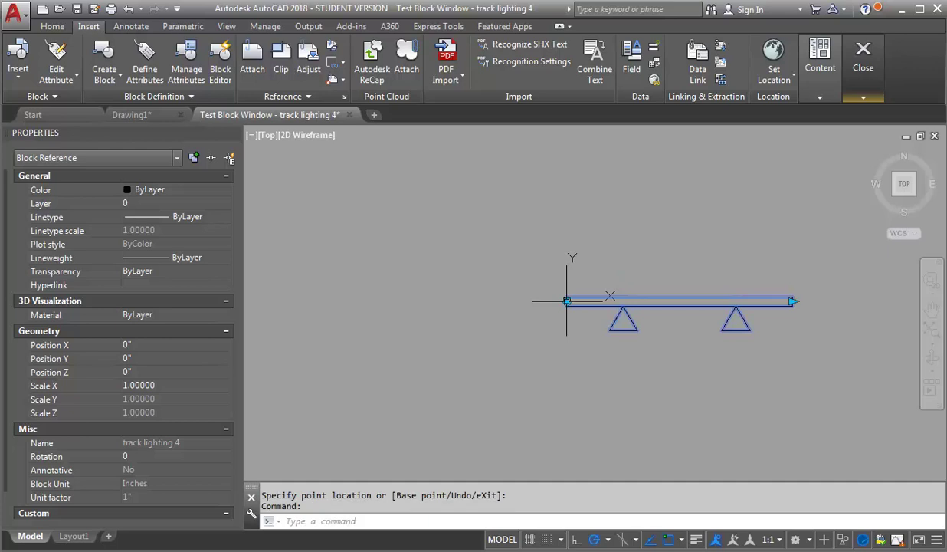
{"action": "left_click", "coordinate": [794, 301]}
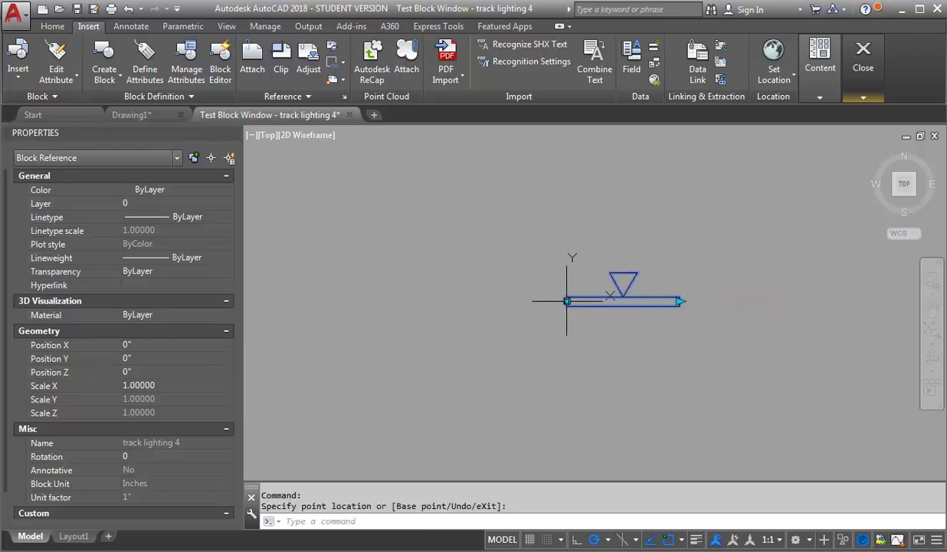
{"action": "left_click", "coordinate": [570, 272]}
{"action": "left_click", "coordinate": [864, 96]}
{"action": "left_click", "coordinate": [864, 139]}
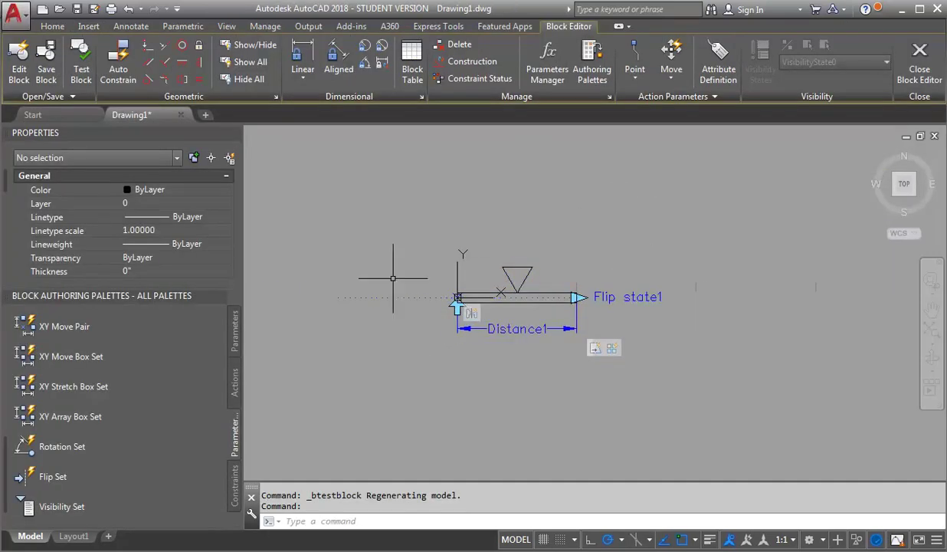
Place a rotation parameter at the track's left end with 9' radius and 360° default angle.
{"action": "scroll", "coordinate": [393, 278], "scroll_direction": "down", "scroll_amount": 2}
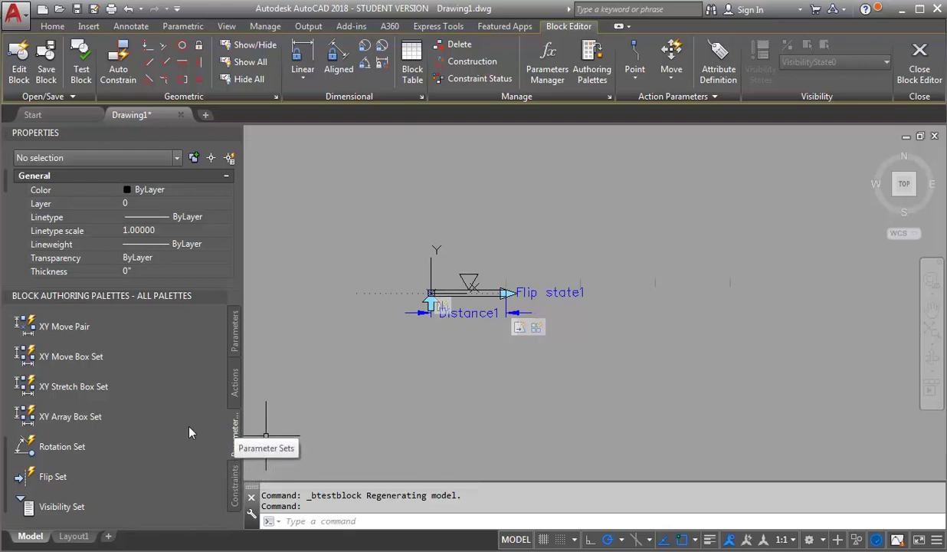
{"action": "left_click", "coordinate": [52, 451]}
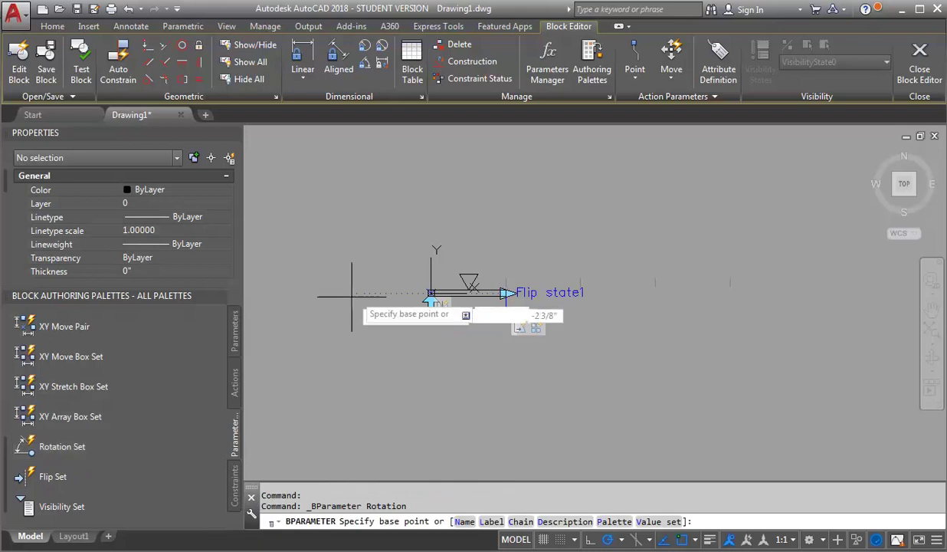
{"action": "scroll", "coordinate": [387, 270], "scroll_direction": "up", "scroll_amount": 5}
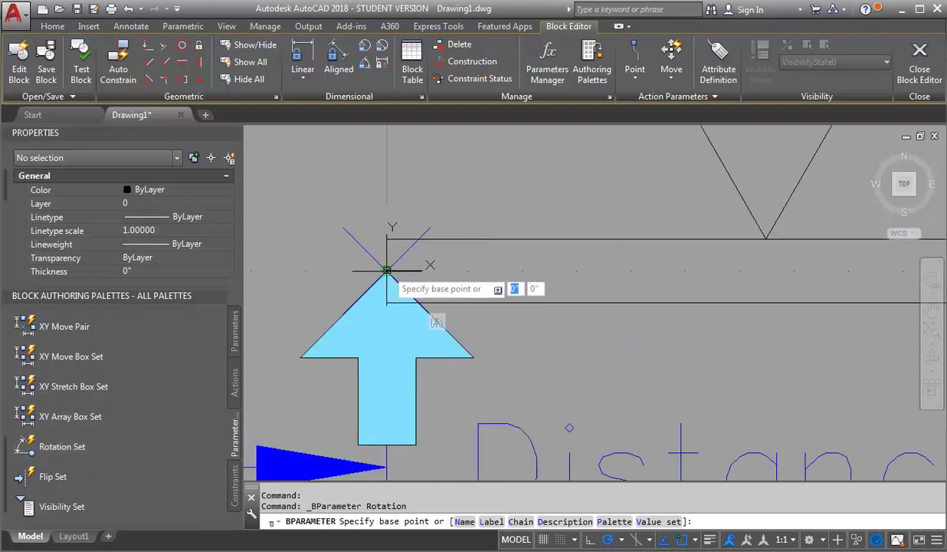
{"action": "left_click", "coordinate": [387, 271]}
{"action": "scroll", "coordinate": [367, 273], "scroll_direction": "down", "scroll_amount": 3}
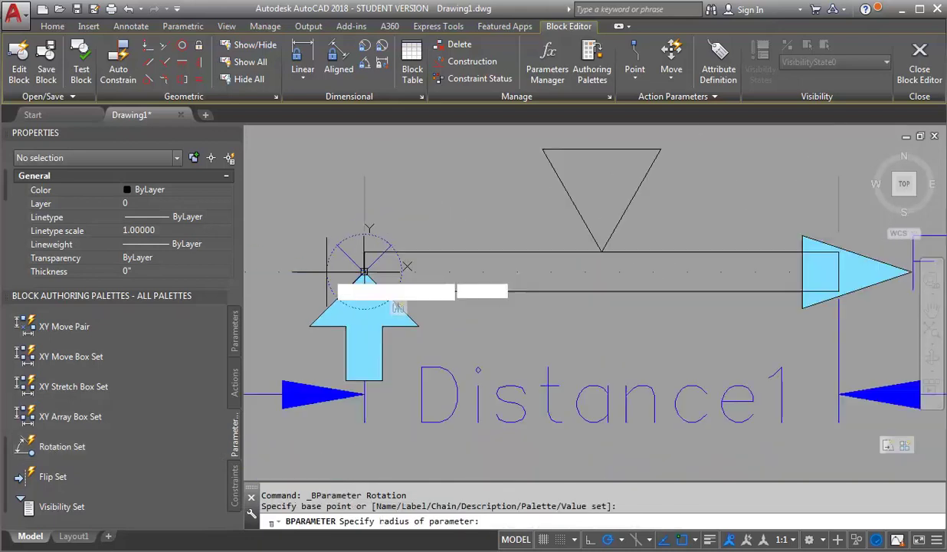
{"action": "scroll", "coordinate": [308, 281], "scroll_direction": "down", "scroll_amount": 4}
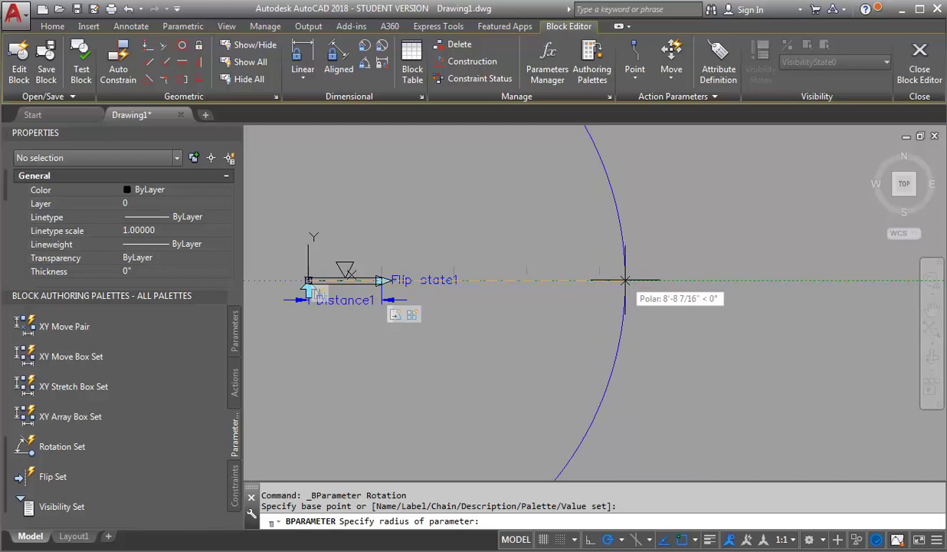
{"action": "type", "text": "9"}
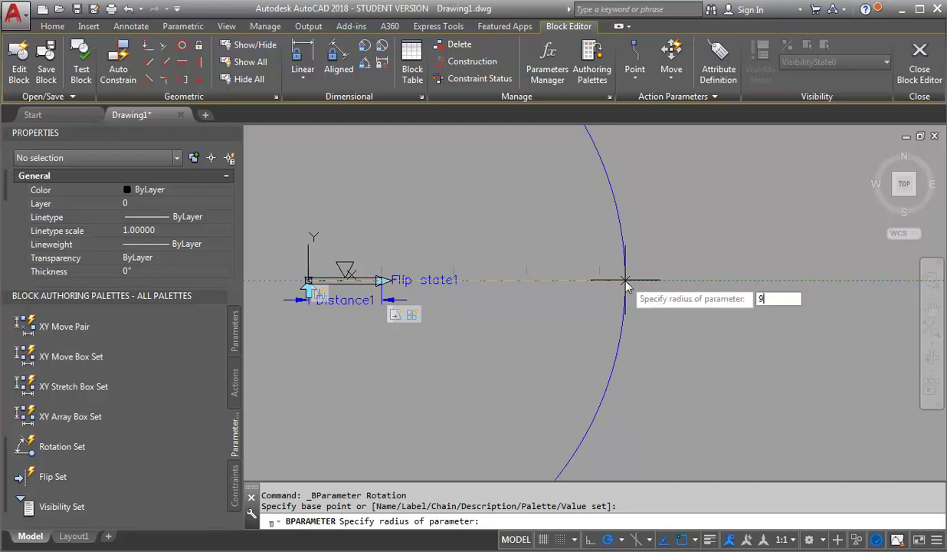
{"action": "type", "text": "'"}
{"action": "key", "text": "Return"}
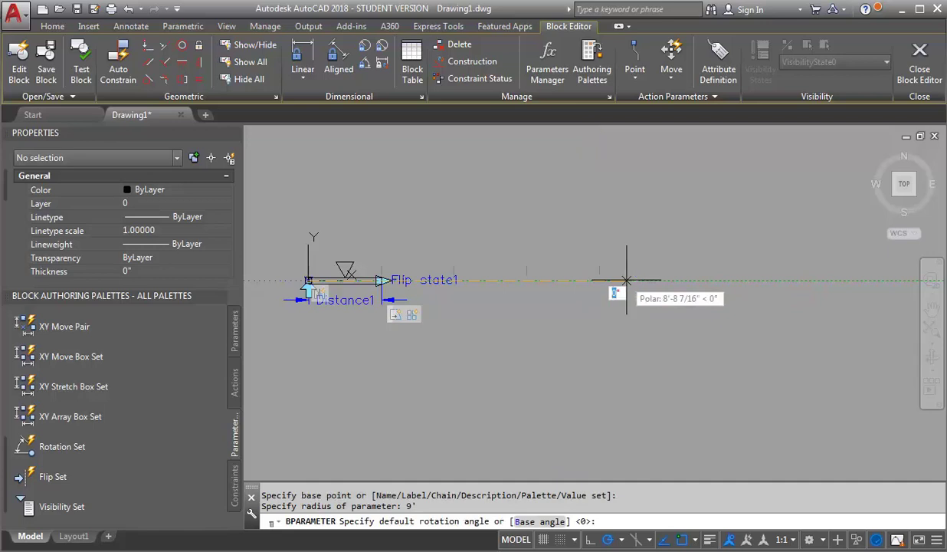
{"action": "type", "text": "3"}
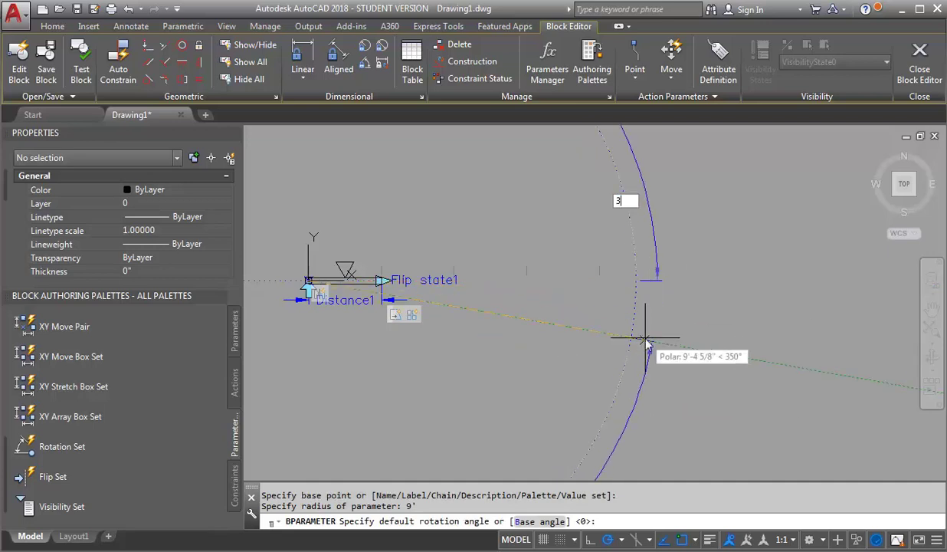
{"action": "type", "text": "6"}
{"action": "key", "text": "Return"}
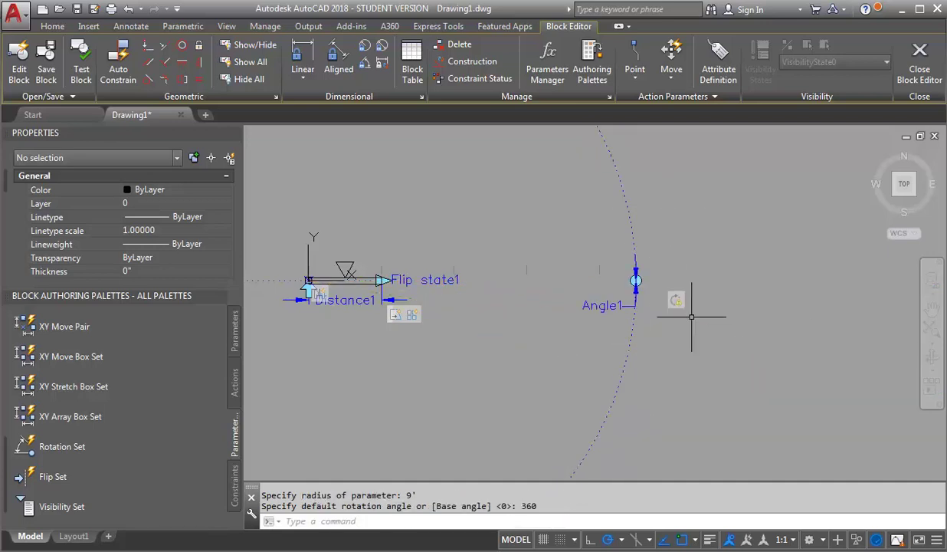
{"action": "scroll", "coordinate": [728, 311], "scroll_direction": "down", "scroll_amount": 2}
{"action": "scroll", "coordinate": [716, 312], "scroll_direction": "down", "scroll_amount": 2}
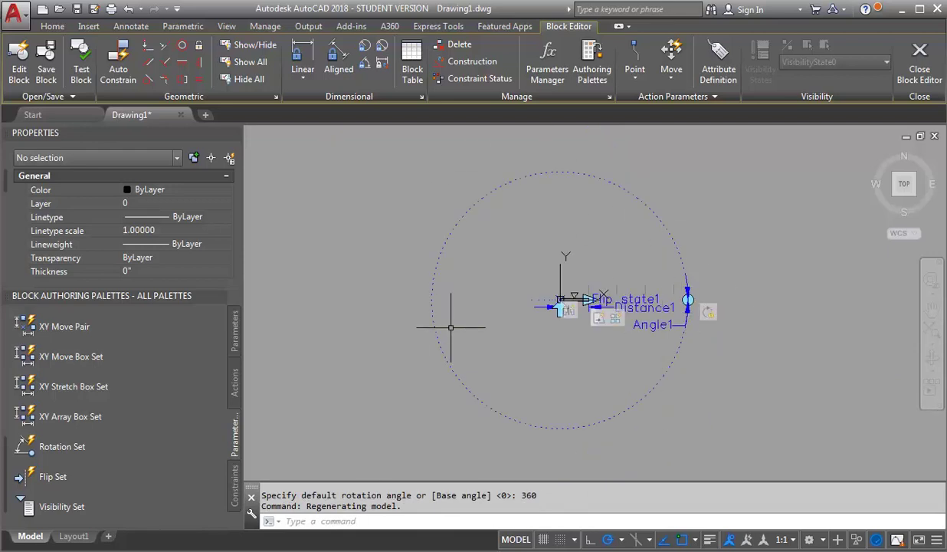
Start a new rotation action set with the fixture triangle, track rectangle and both cross lines.
{"action": "right_click", "coordinate": [711, 317]}
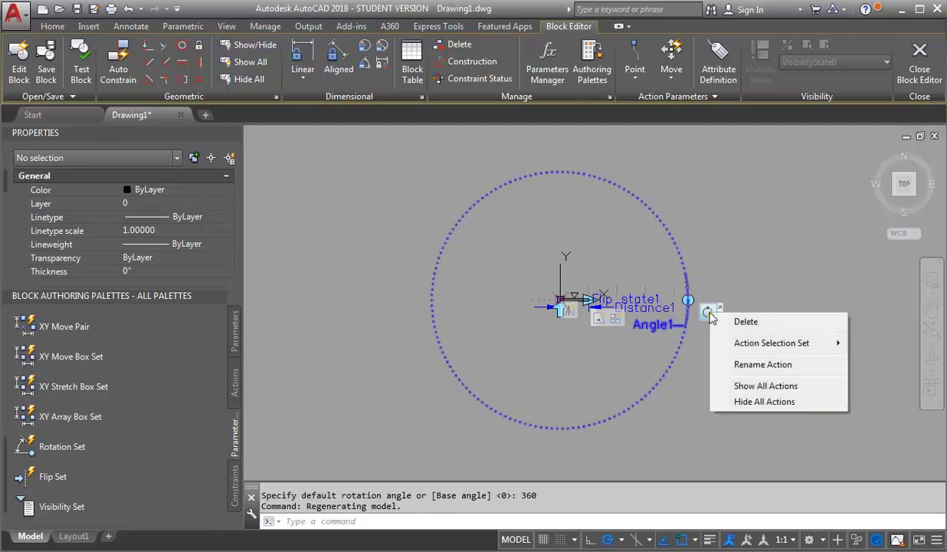
{"action": "mouse_move", "coordinate": [748, 349]}
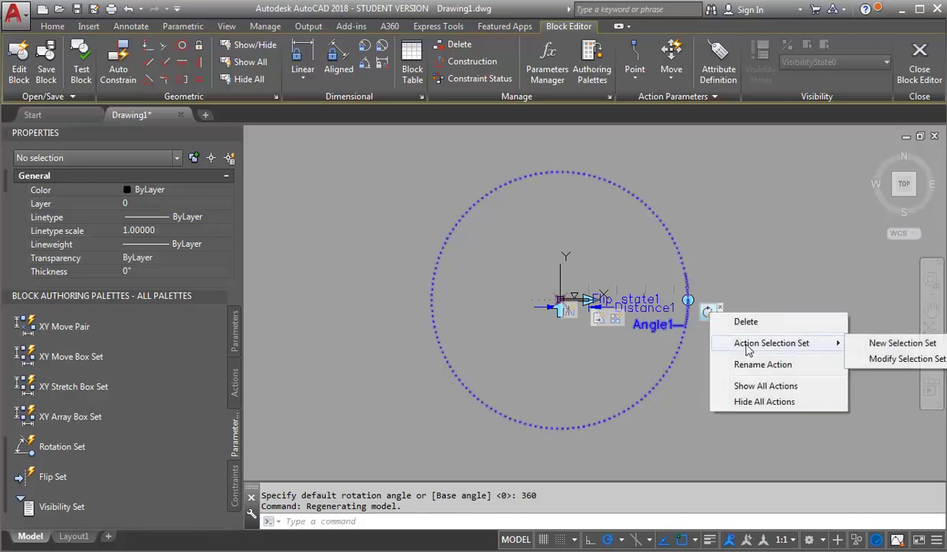
{"action": "left_click", "coordinate": [886, 346]}
{"action": "scroll", "coordinate": [586, 299], "scroll_direction": "up", "scroll_amount": 6}
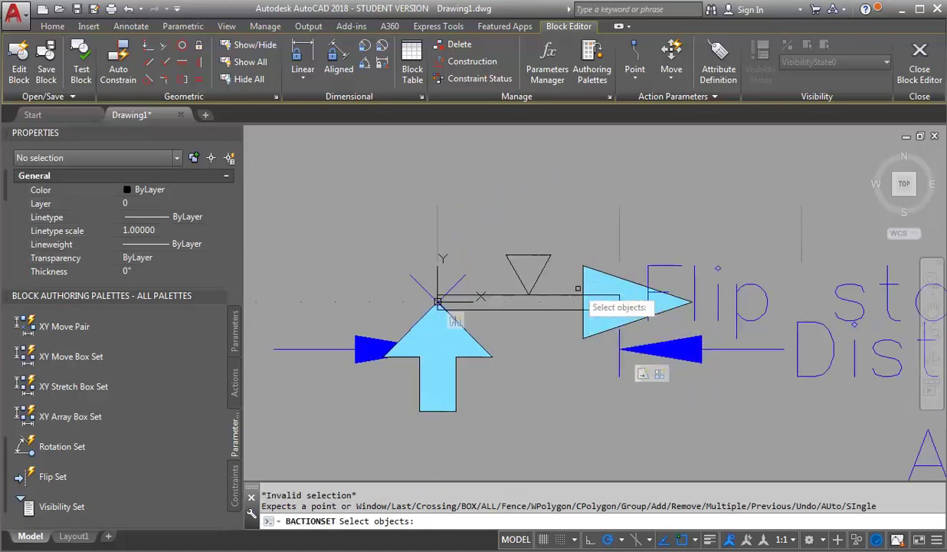
{"action": "left_click", "coordinate": [559, 239]}
{"action": "left_click", "coordinate": [498, 265]}
{"action": "left_click", "coordinate": [567, 309]}
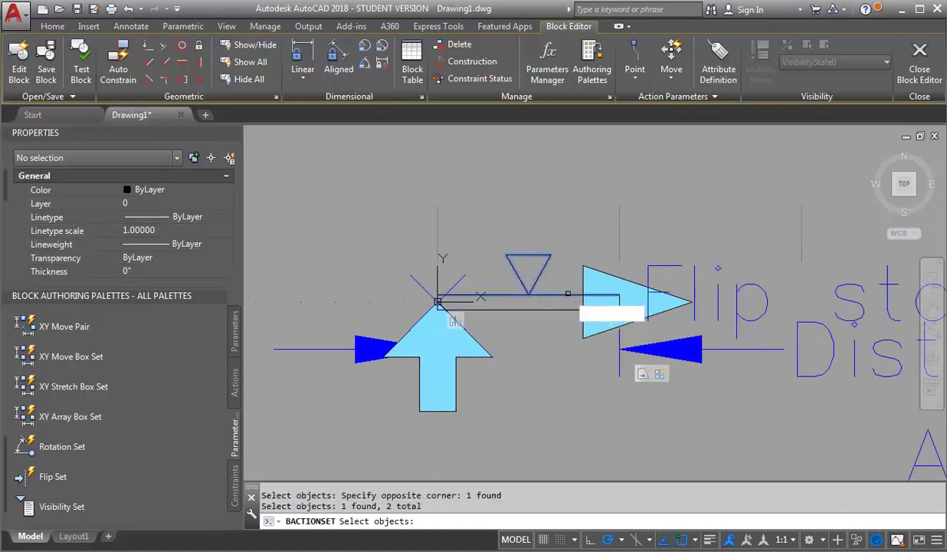
{"action": "scroll", "coordinate": [609, 314], "scroll_direction": "up", "scroll_amount": 4}
{"action": "left_click", "coordinate": [646, 298]}
{"action": "left_click", "coordinate": [694, 301]}
{"action": "scroll", "coordinate": [694, 301], "scroll_direction": "down", "scroll_amount": 4}
Window in the remaining pieces near the Distance label and blue arrow, completing the six-object set.
{"action": "left_click", "coordinate": [590, 356]}
{"action": "left_click", "coordinate": [630, 264]}
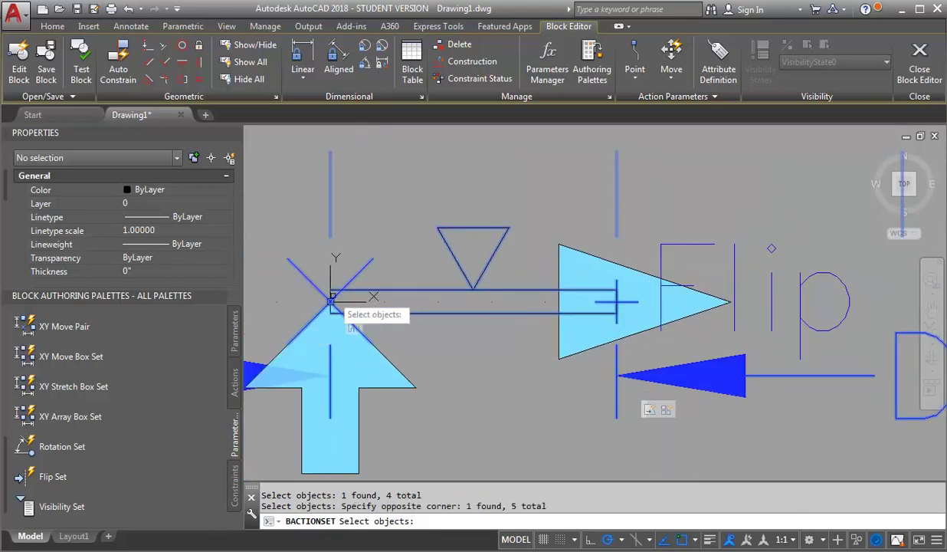
{"action": "left_click", "coordinate": [330, 292]}
{"action": "scroll", "coordinate": [334, 296], "scroll_direction": "down", "scroll_amount": 5}
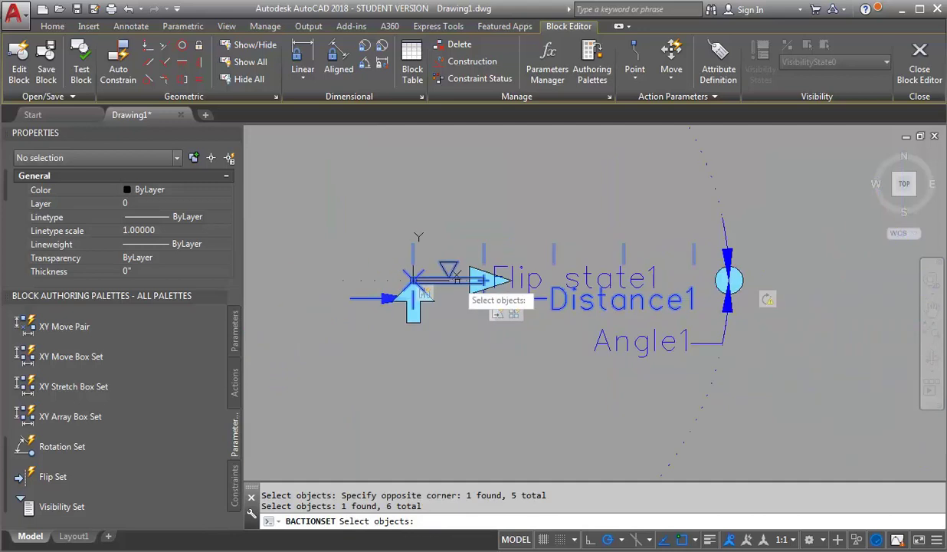
{"action": "scroll", "coordinate": [533, 282], "scroll_direction": "up", "scroll_amount": 6}
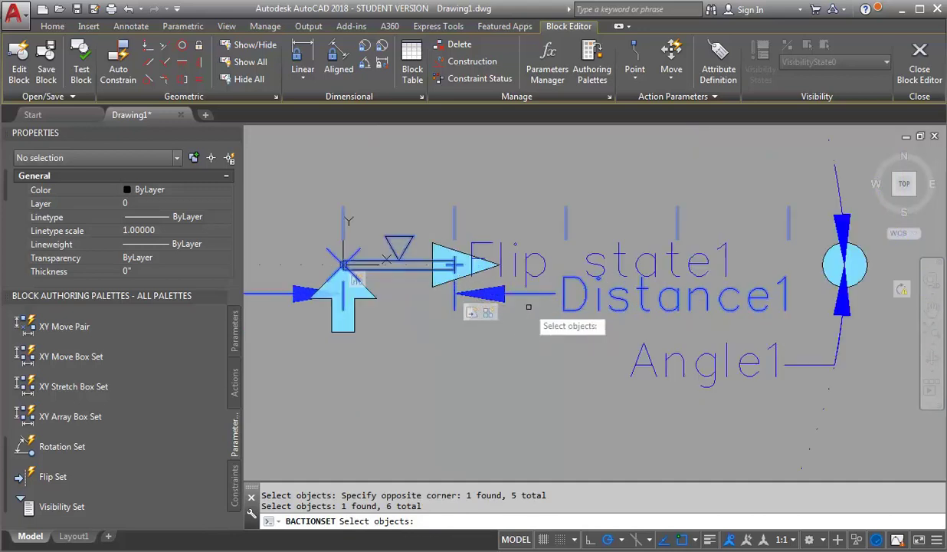
{"action": "left_click", "coordinate": [536, 281]}
{"action": "left_click", "coordinate": [636, 276]}
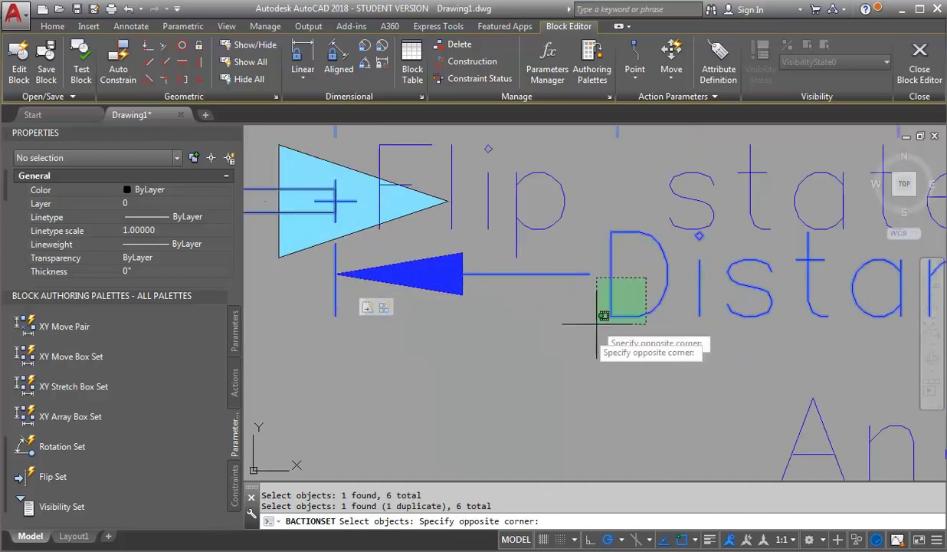
{"action": "left_click", "coordinate": [576, 355]}
{"action": "left_click", "coordinate": [320, 237]}
{"action": "left_click", "coordinate": [289, 277]}
{"action": "scroll", "coordinate": [381, 309], "scroll_direction": "down", "scroll_amount": 5}
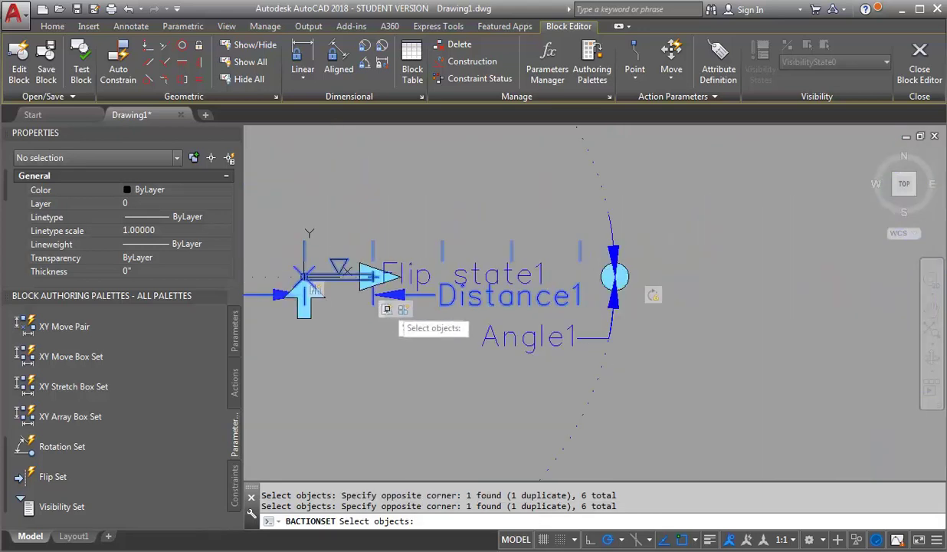
{"action": "key", "text": "Return"}
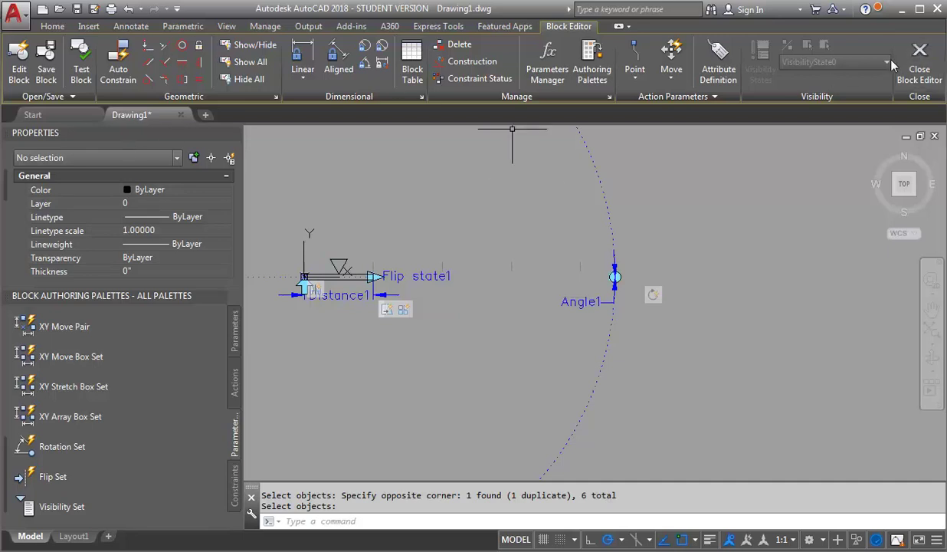
In a Test Block window, stretch the track to add a light and rotate it 180°.
{"action": "left_click", "coordinate": [80, 69]}
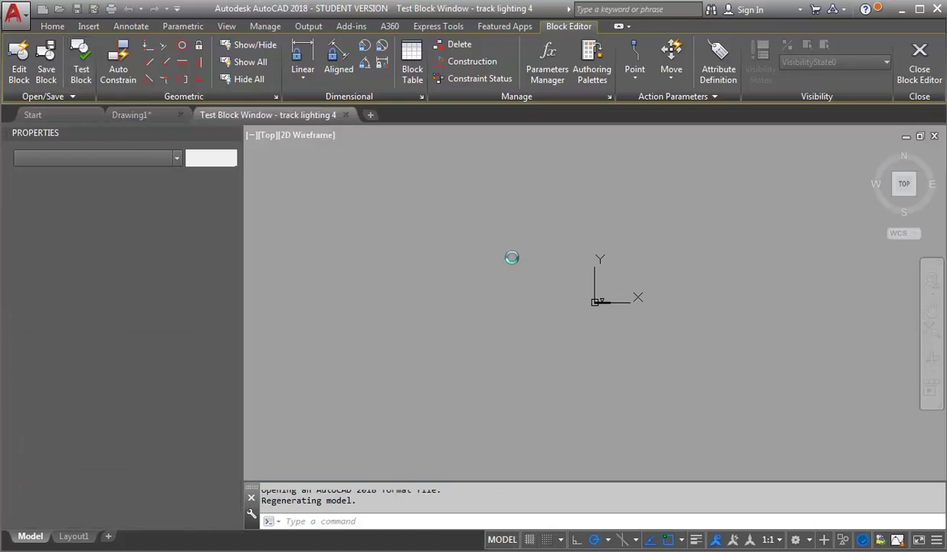
{"action": "scroll", "coordinate": [631, 307], "scroll_direction": "up", "scroll_amount": 5}
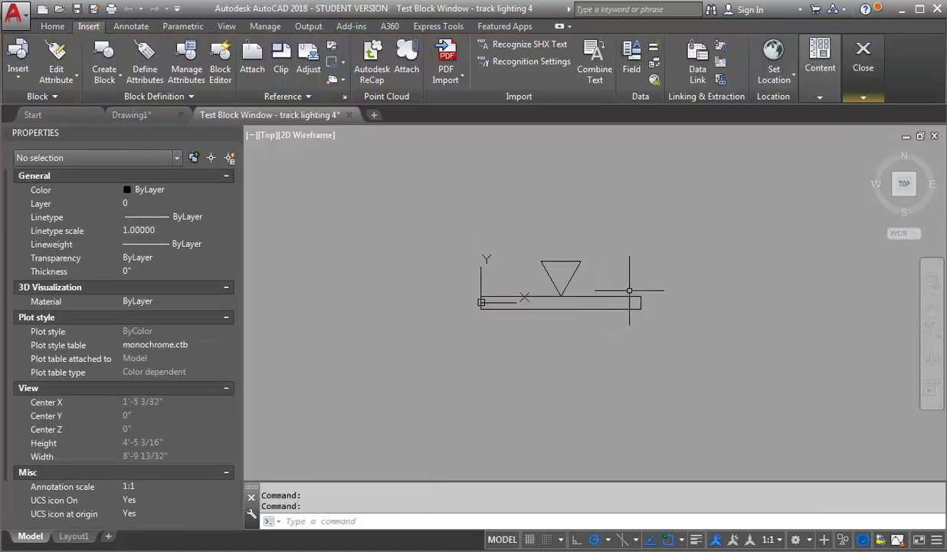
{"action": "left_click", "coordinate": [627, 297]}
{"action": "scroll", "coordinate": [364, 281], "scroll_direction": "down", "scroll_amount": 3}
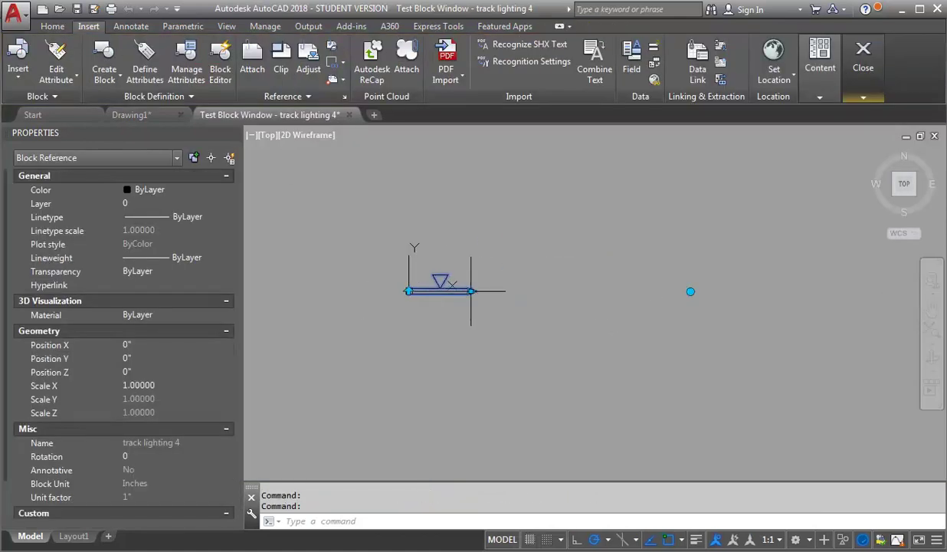
{"action": "left_click", "coordinate": [470, 291]}
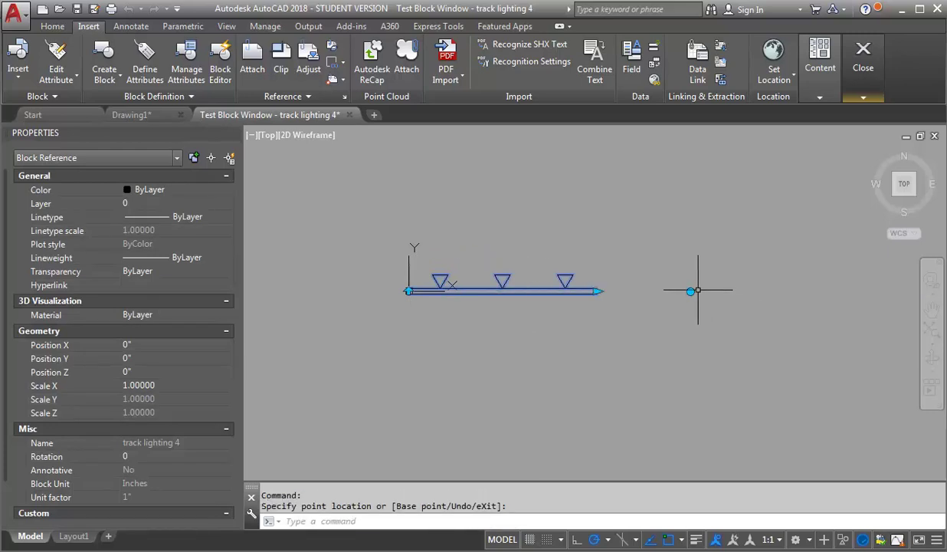
{"action": "key", "text": "space"}
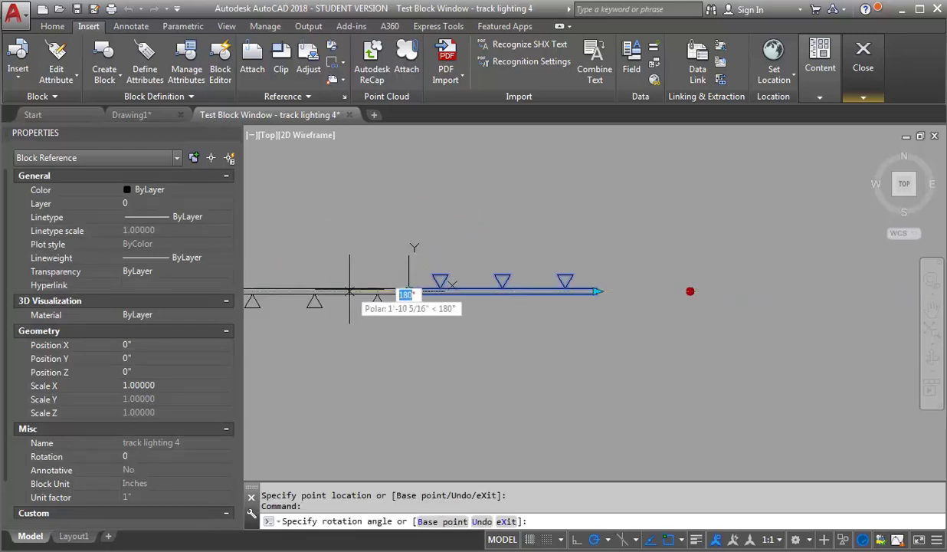
{"action": "left_click", "coordinate": [349, 291]}
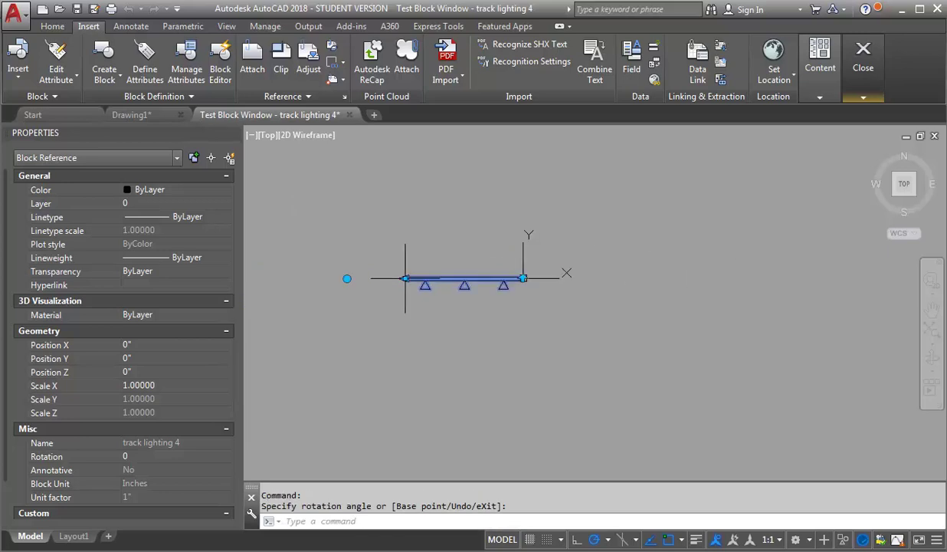
Stretch the track to four lights, flip them, and rotate the block back to point right.
{"action": "left_click", "coordinate": [406, 278]}
{"action": "left_click", "coordinate": [365, 278]}
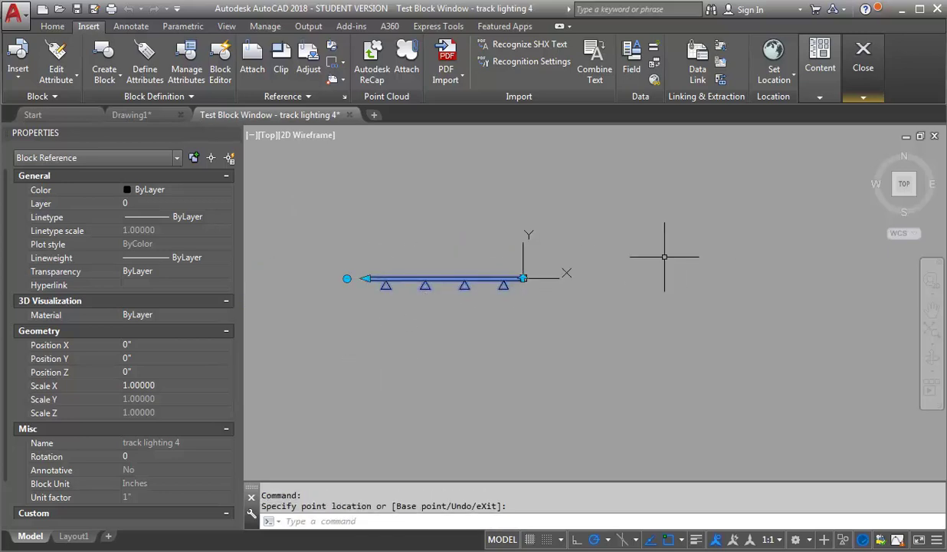
{"action": "left_click", "coordinate": [524, 278]}
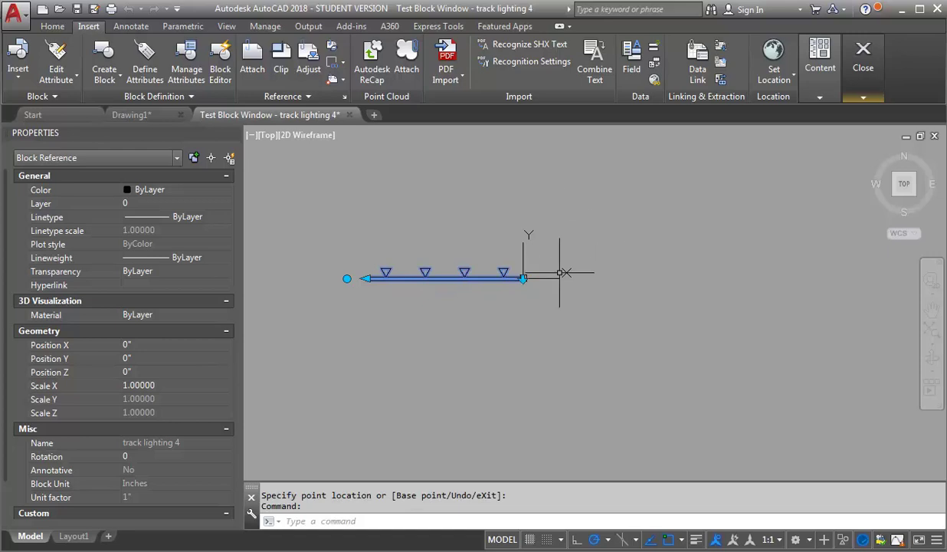
{"action": "left_click", "coordinate": [346, 278]}
{"action": "key", "text": "space"}
{"action": "key", "text": "space"}
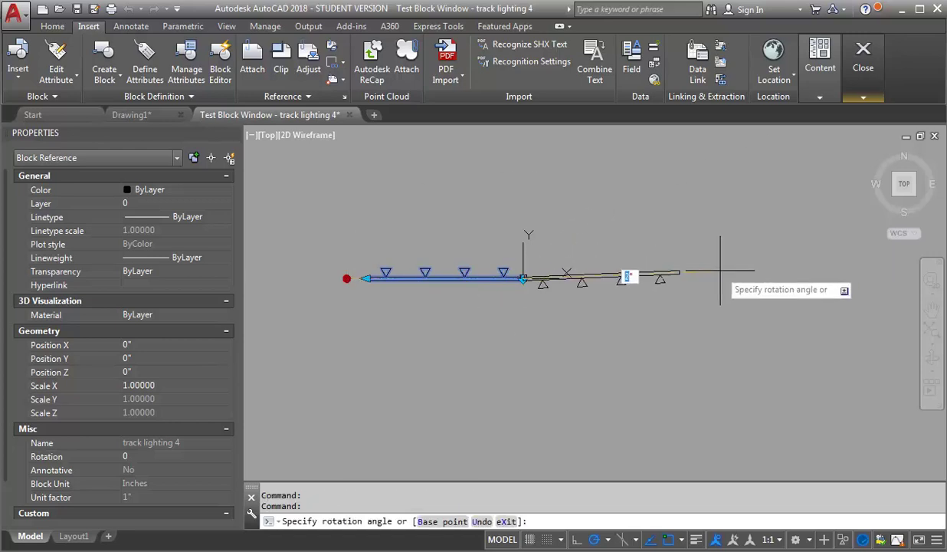
{"action": "left_click", "coordinate": [720, 278]}
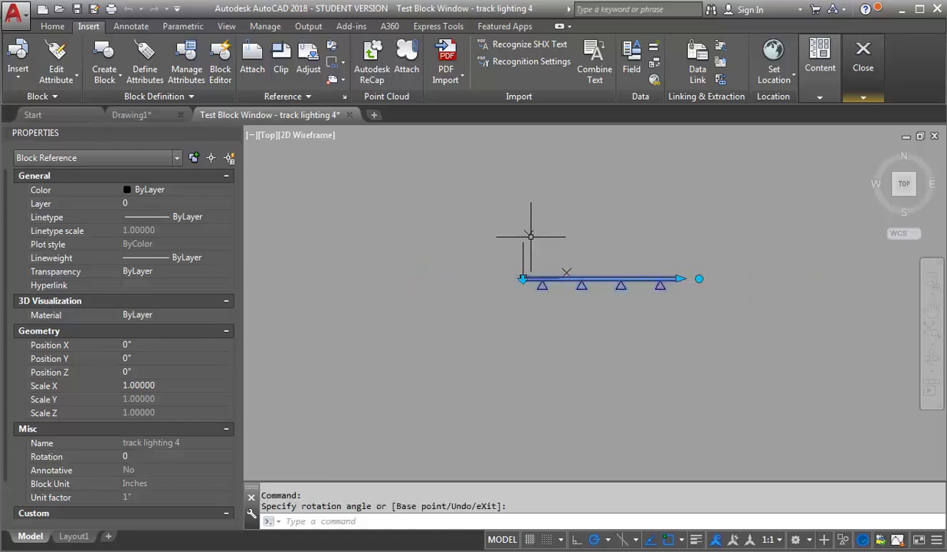
Close the test window, save the block definition, and exit the Block Editor.
{"action": "mouse_move", "coordinate": [863, 67]}
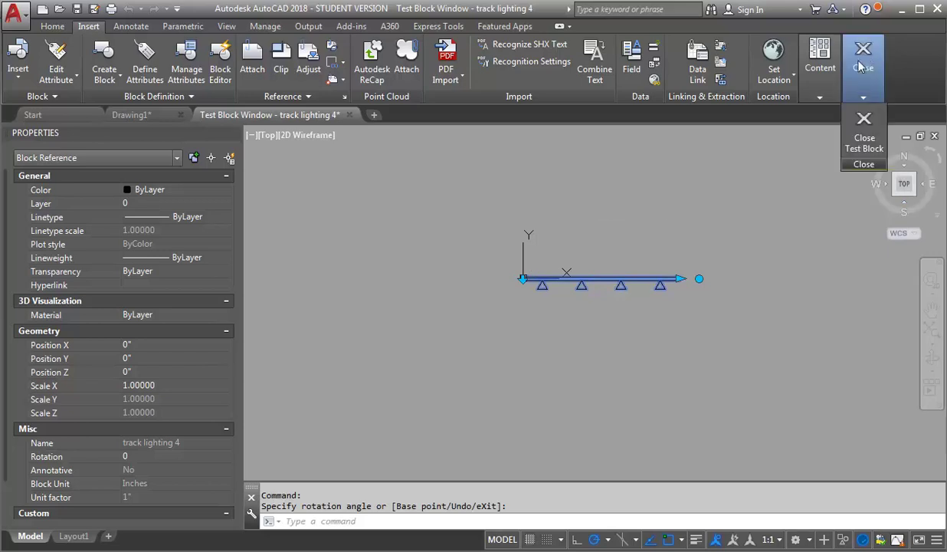
{"action": "left_click", "coordinate": [862, 148]}
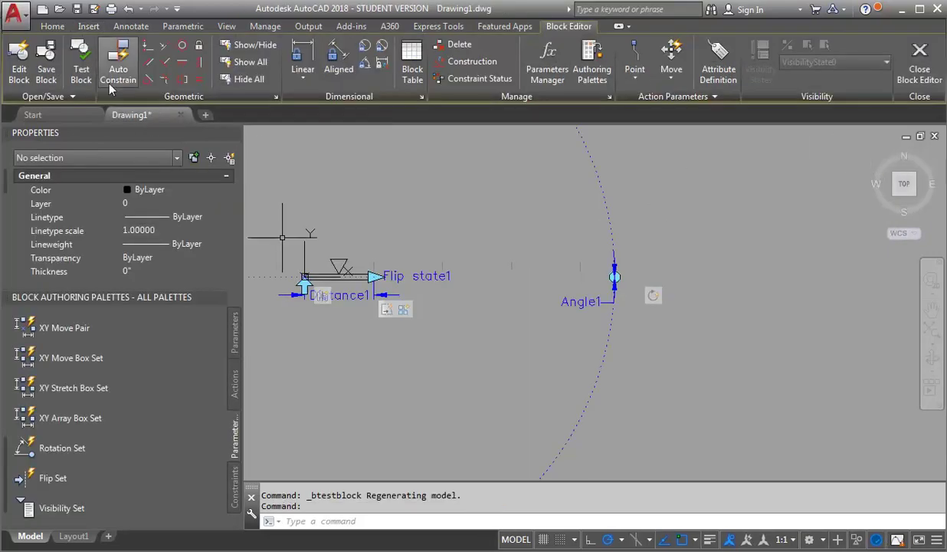
{"action": "left_click", "coordinate": [42, 70]}
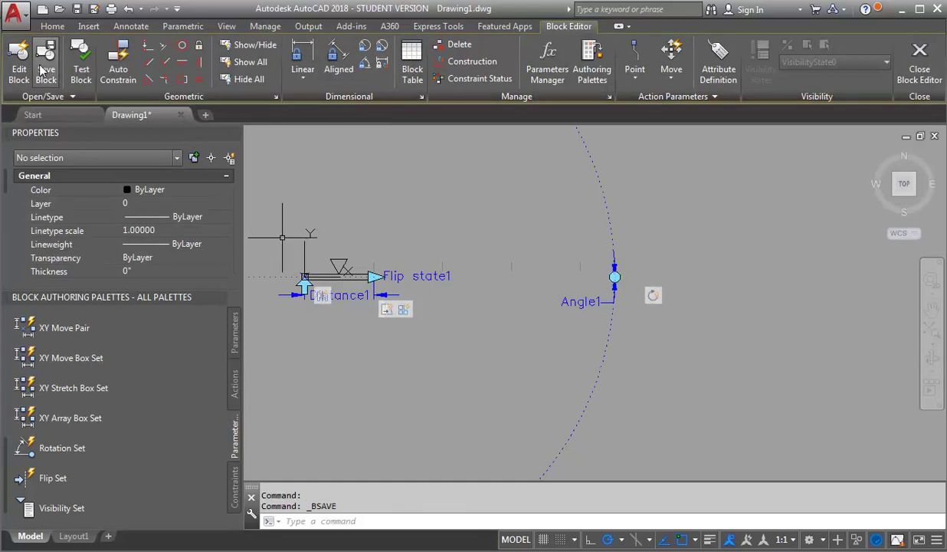
{"action": "left_click", "coordinate": [920, 69]}
Stretch the block in the drawing through 4'-0" and 6'-0" to 8'-0" with four lights.
{"action": "scroll", "coordinate": [429, 329], "scroll_direction": "down", "scroll_amount": 4}
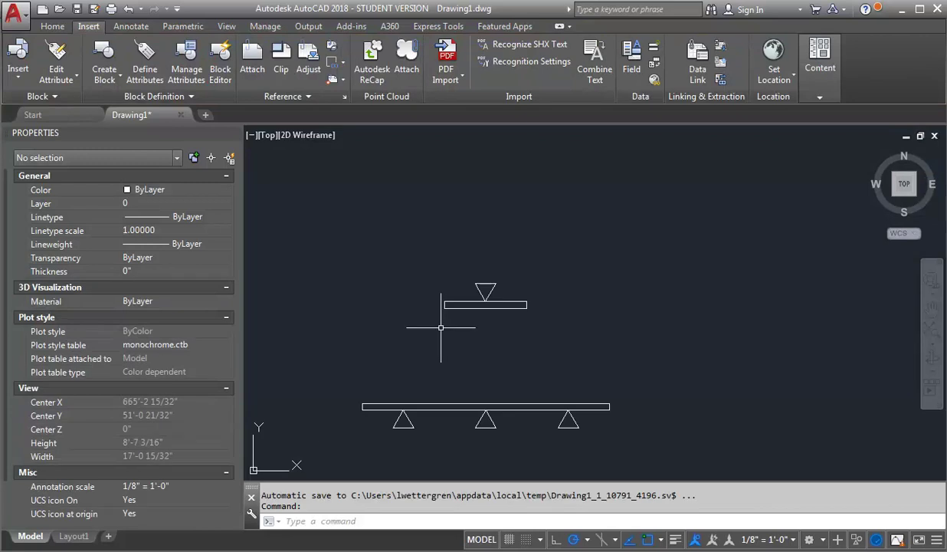
{"action": "left_click", "coordinate": [546, 284]}
{"action": "left_click", "coordinate": [493, 328]}
{"action": "left_click", "coordinate": [527, 304]}
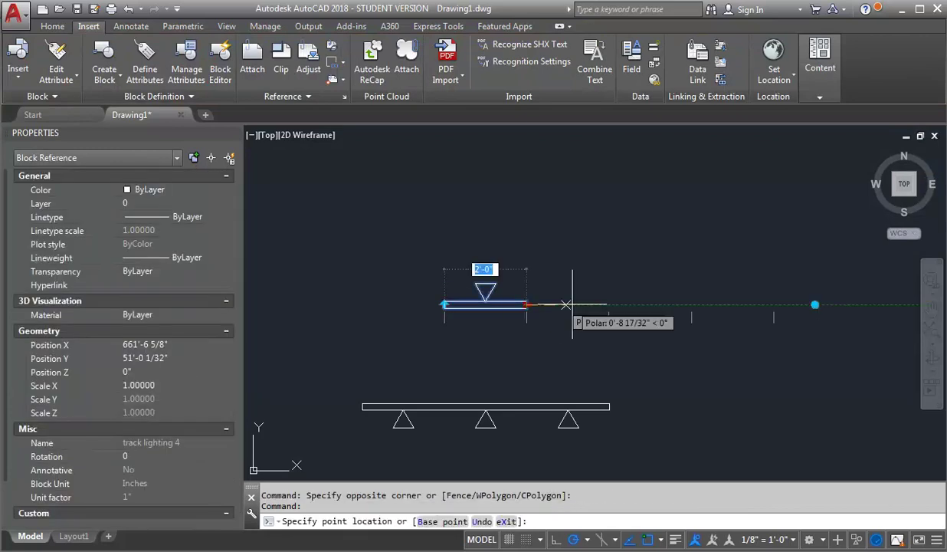
{"action": "left_click", "coordinate": [601, 305]}
{"action": "left_click", "coordinate": [607, 304]}
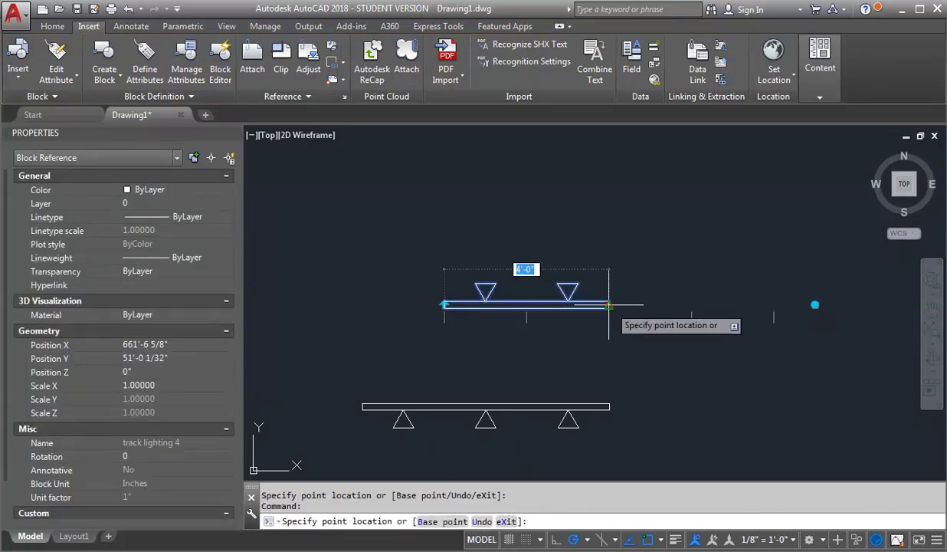
{"action": "left_click", "coordinate": [698, 304]}
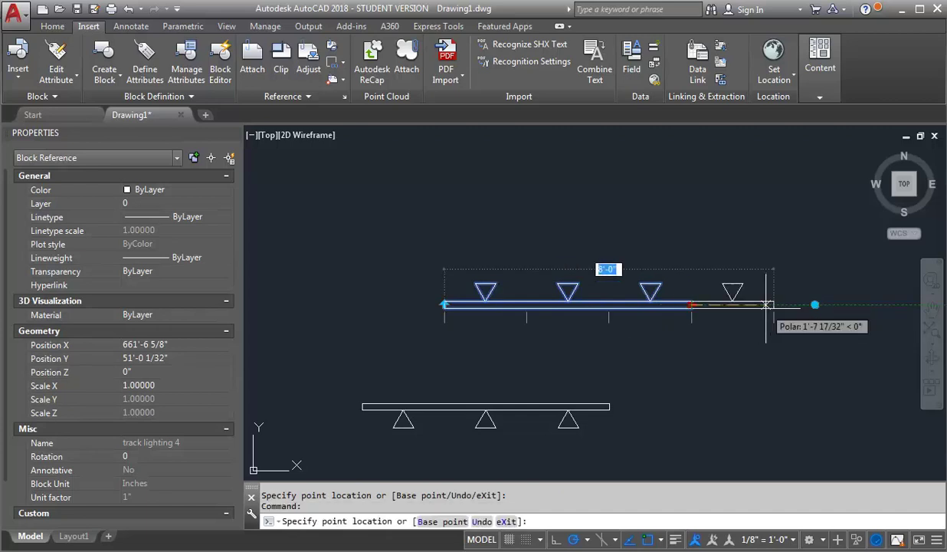
{"action": "left_click", "coordinate": [774, 304]}
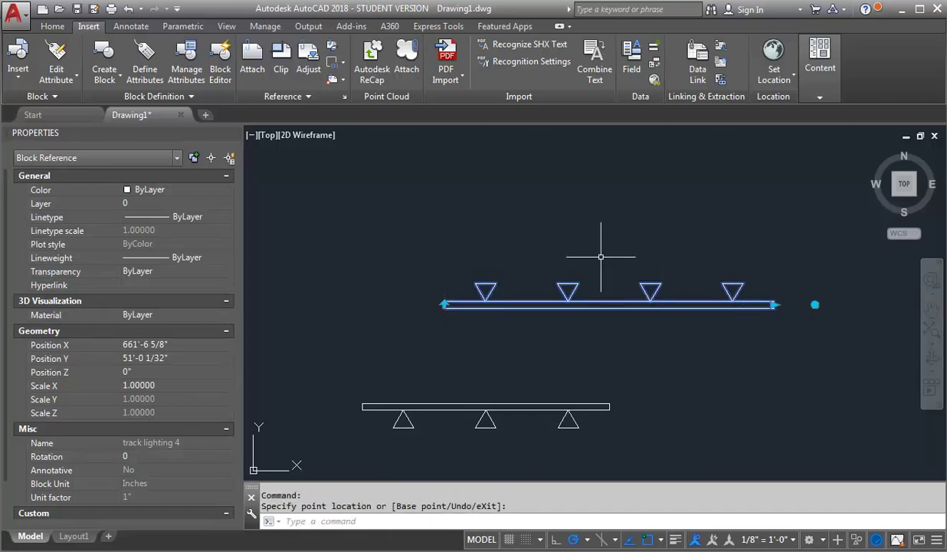
Flip the lights below the track and rotate the block 90° to stand vertical.
{"action": "left_click", "coordinate": [442, 303]}
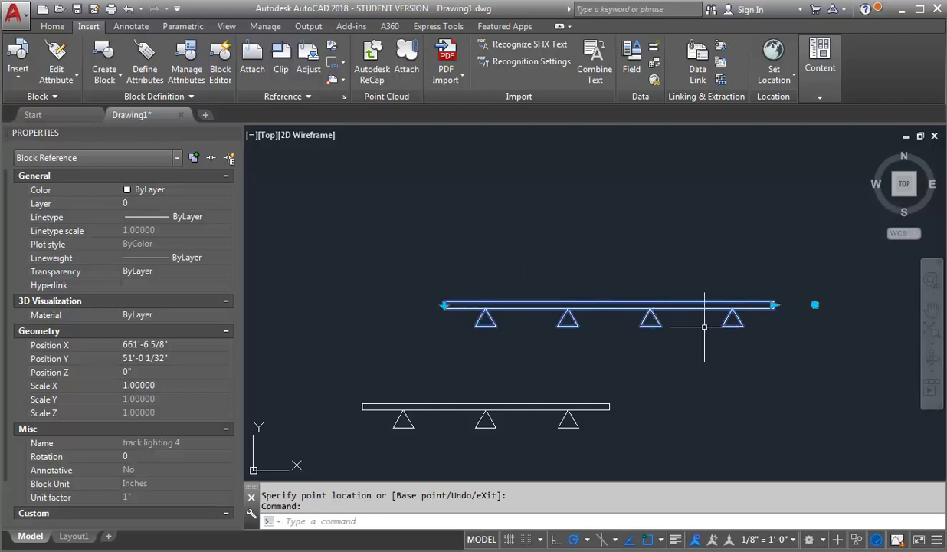
{"action": "left_click", "coordinate": [814, 304]}
{"action": "key", "text": "space"}
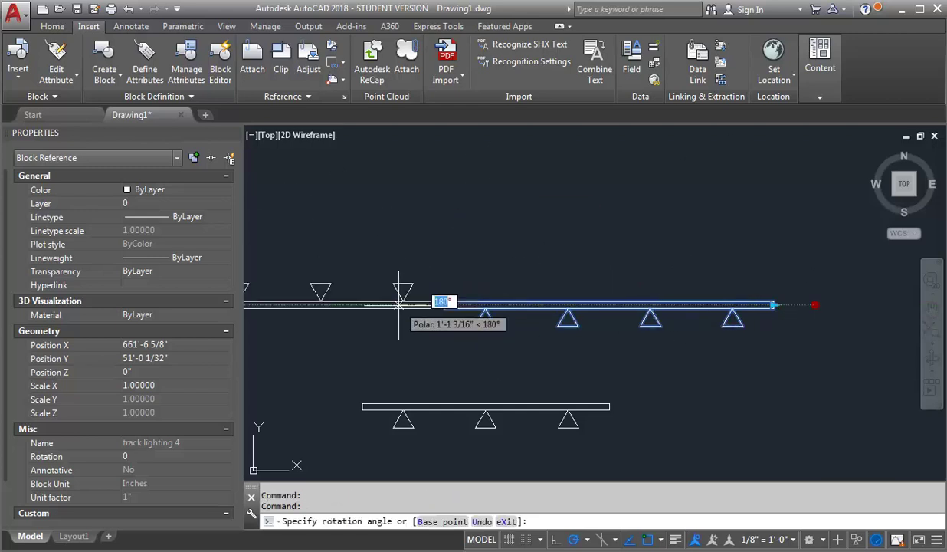
{"action": "left_click", "coordinate": [443, 252]}
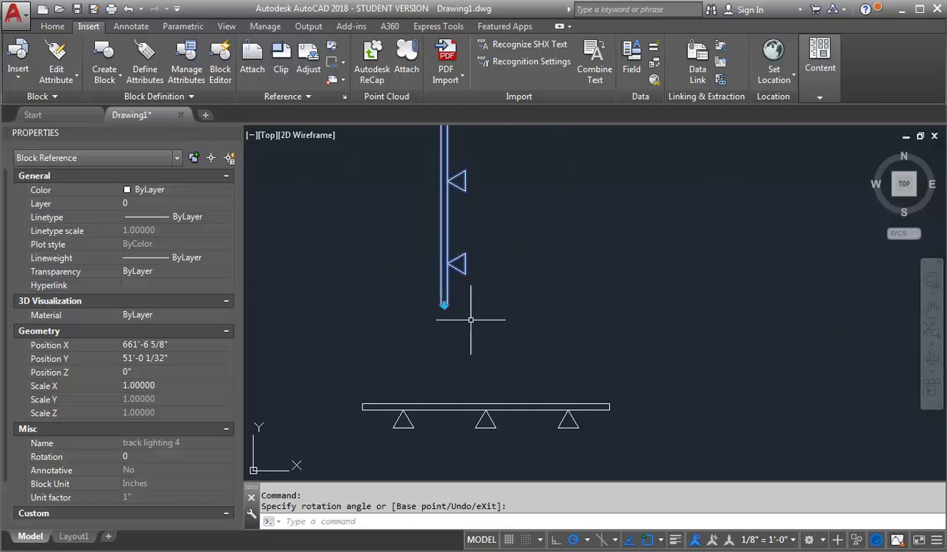
{"action": "scroll", "coordinate": [465, 319], "scroll_direction": "down", "scroll_amount": 3}
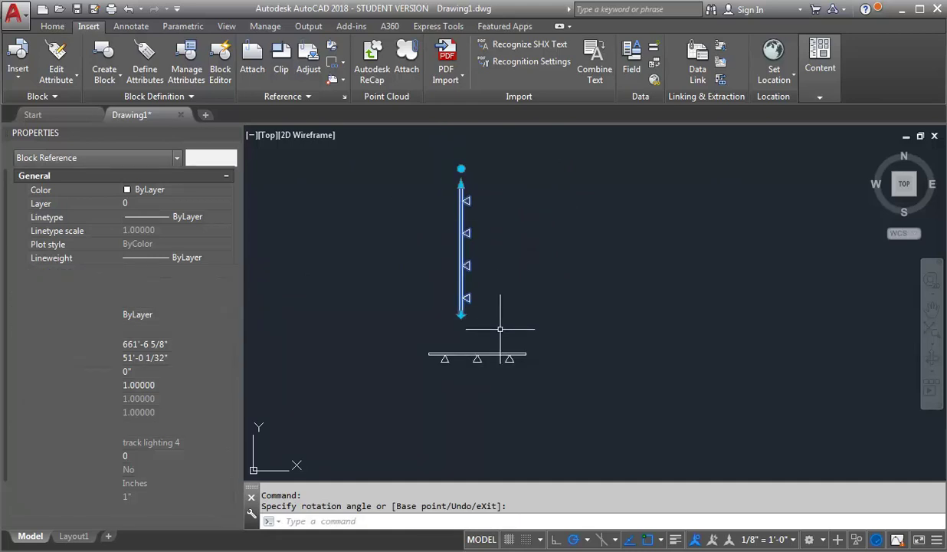